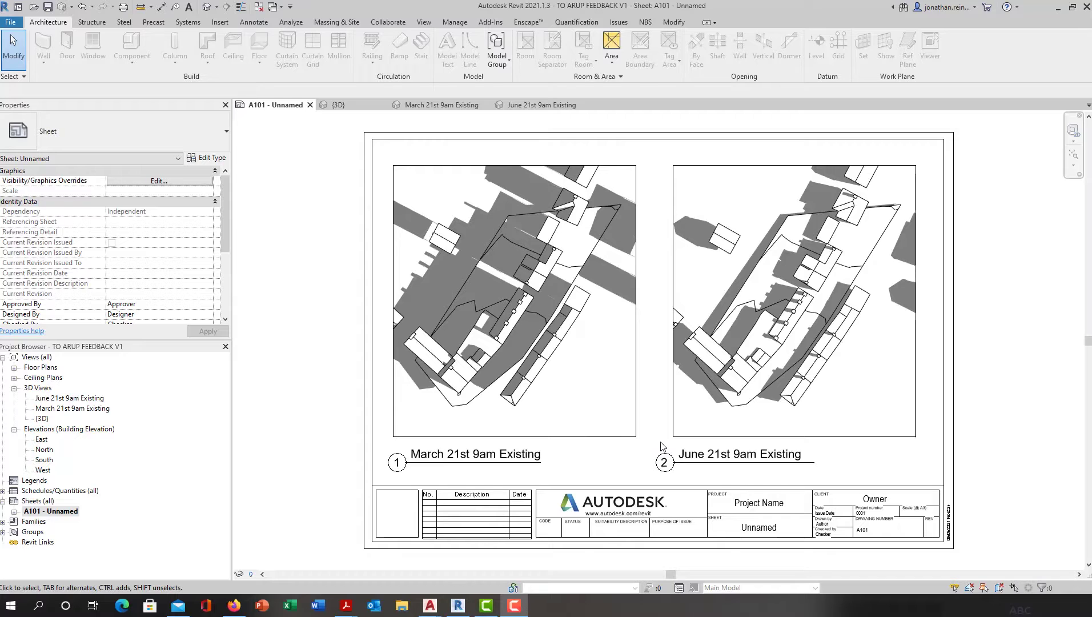
Open the default 3D view and examine the buildings and their shadows from different angles
left_click(349, 107)
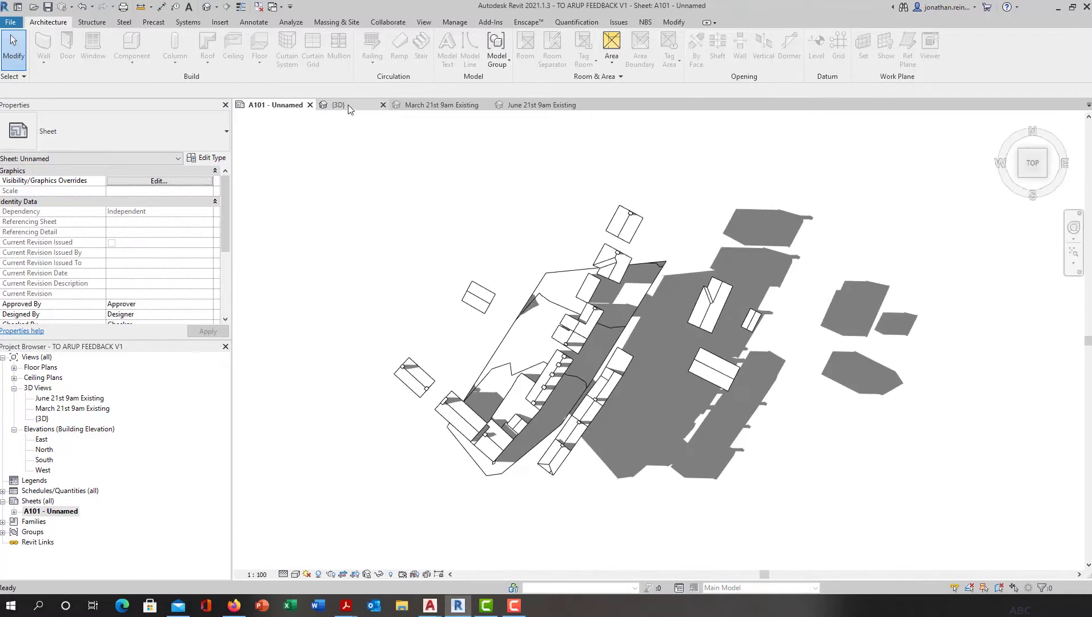
middle_click_drag(810, 469, 757, 463, "shift")
scroll(757, 463, "up", 3)
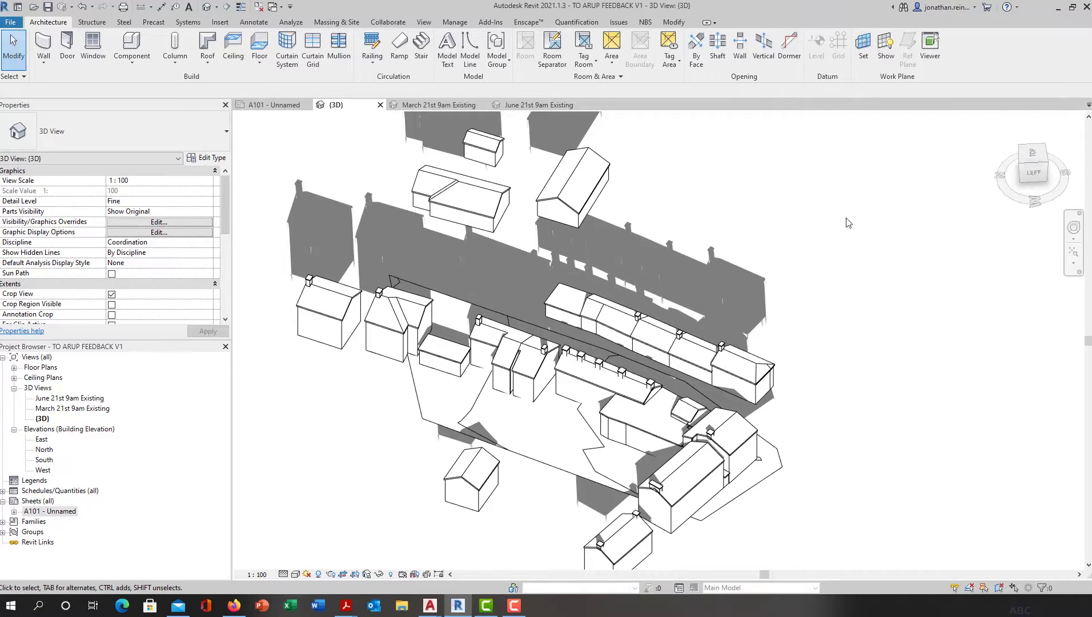
middle_click_drag(859, 370, 547, 244, "shift")
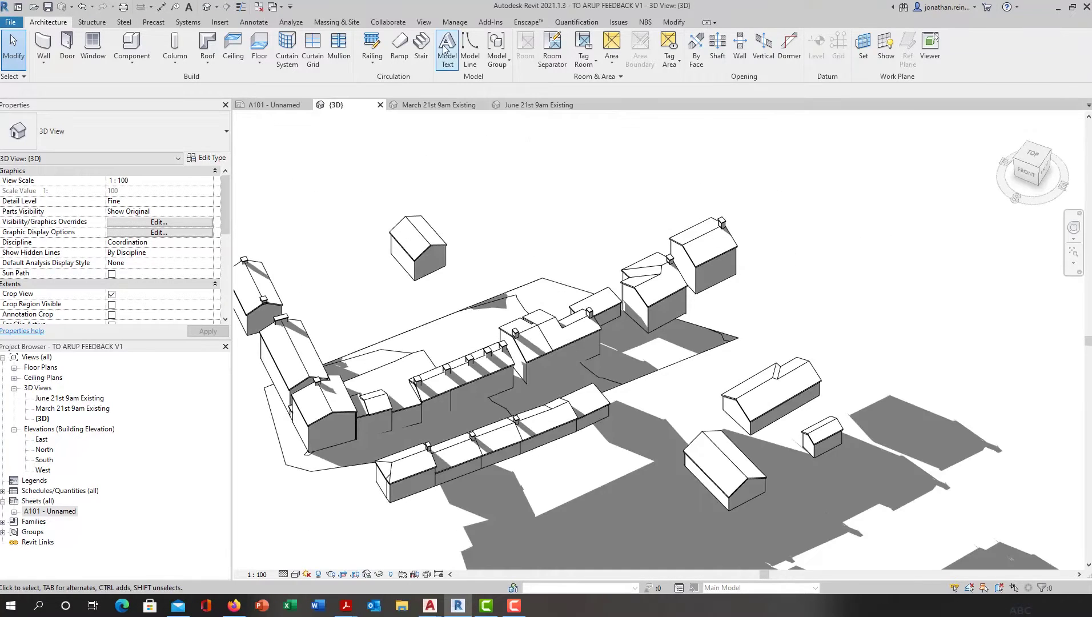
Check the project's geographic location on the map in the location settings, leaving them unchanged
left_click(455, 22)
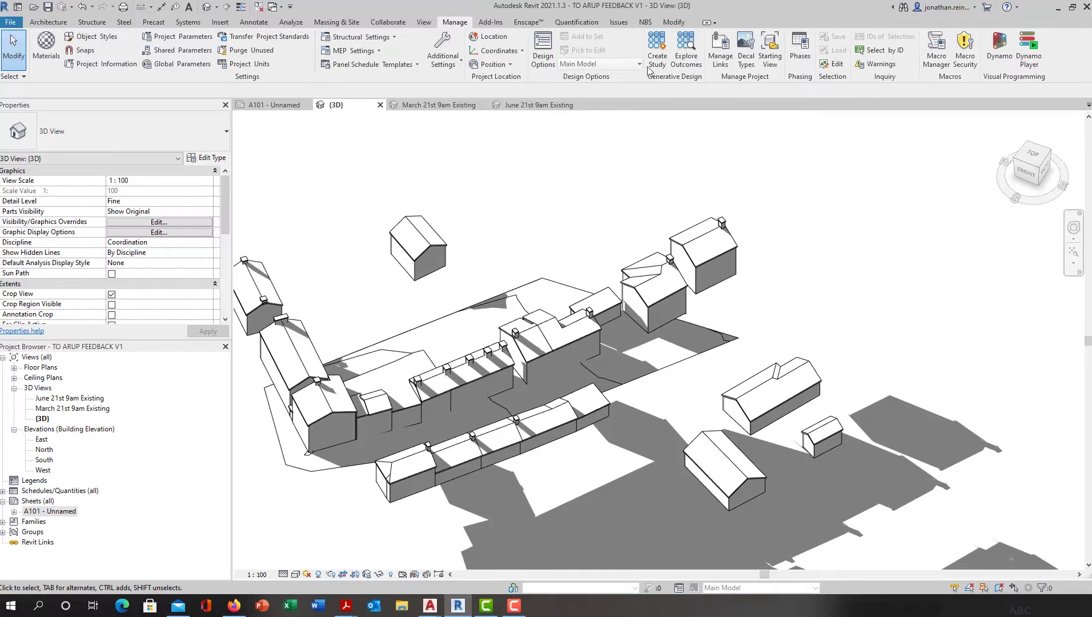
left_click(503, 67)
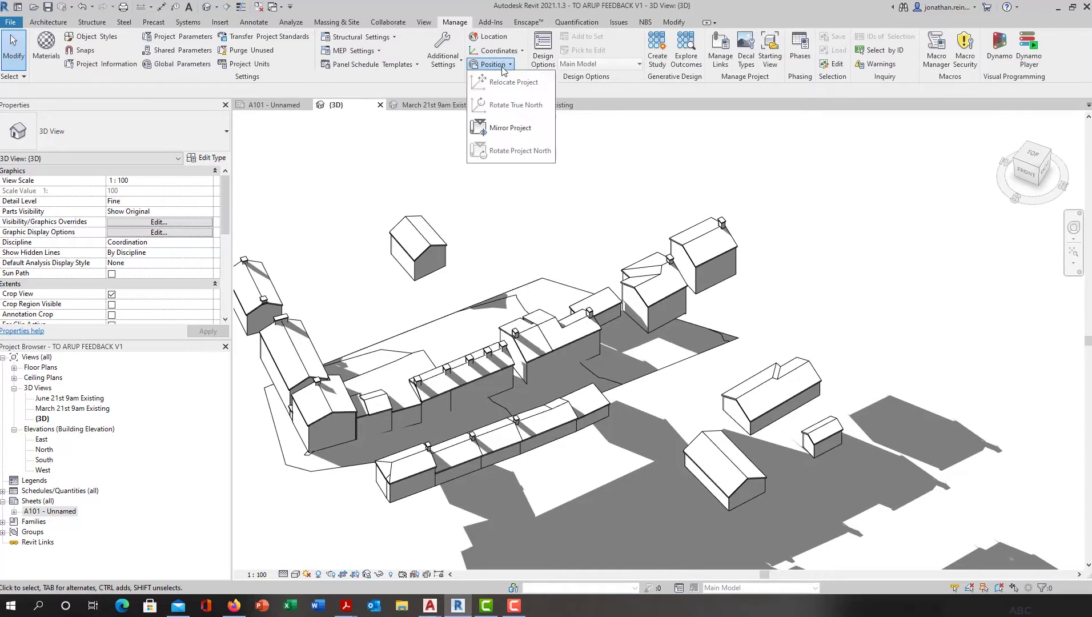
left_click(494, 36)
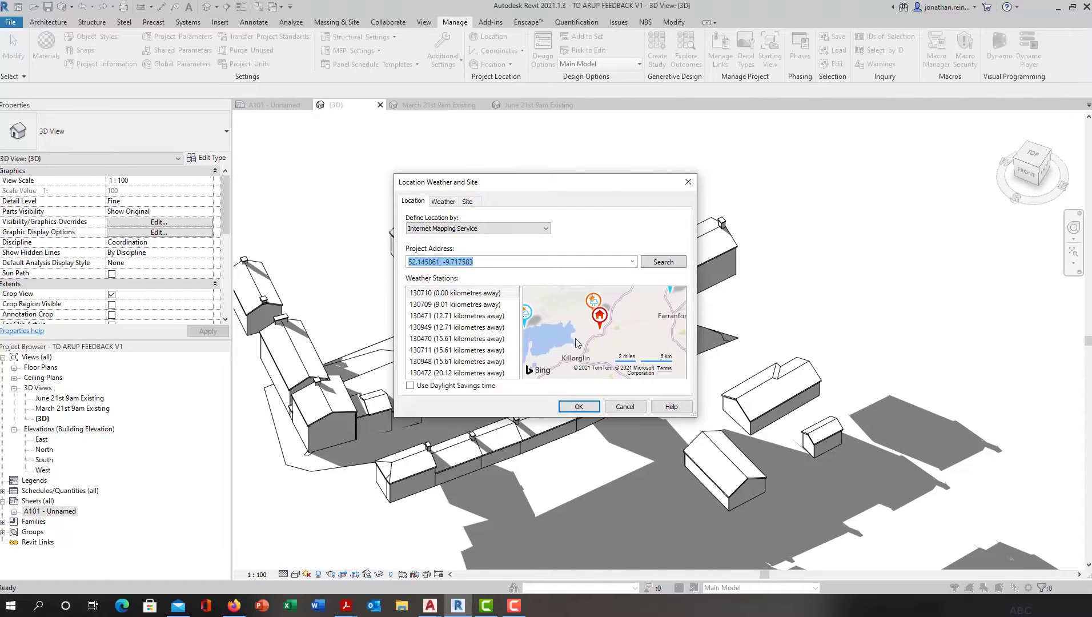
scroll(598, 347, "down", 2)
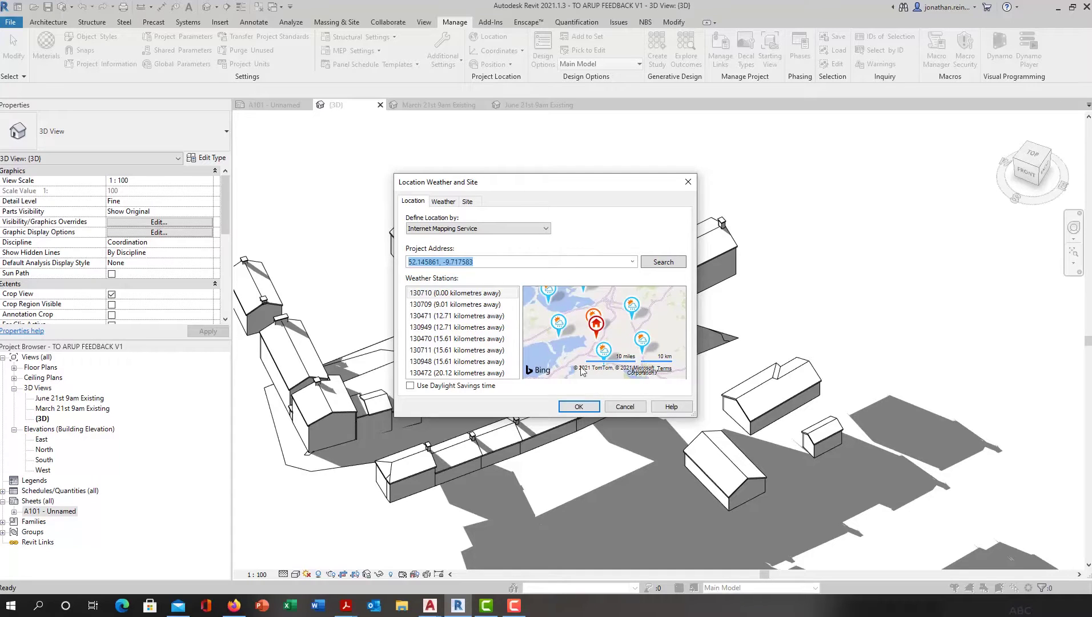
scroll(581, 322, "up", 3)
scroll(593, 344, "down", 1)
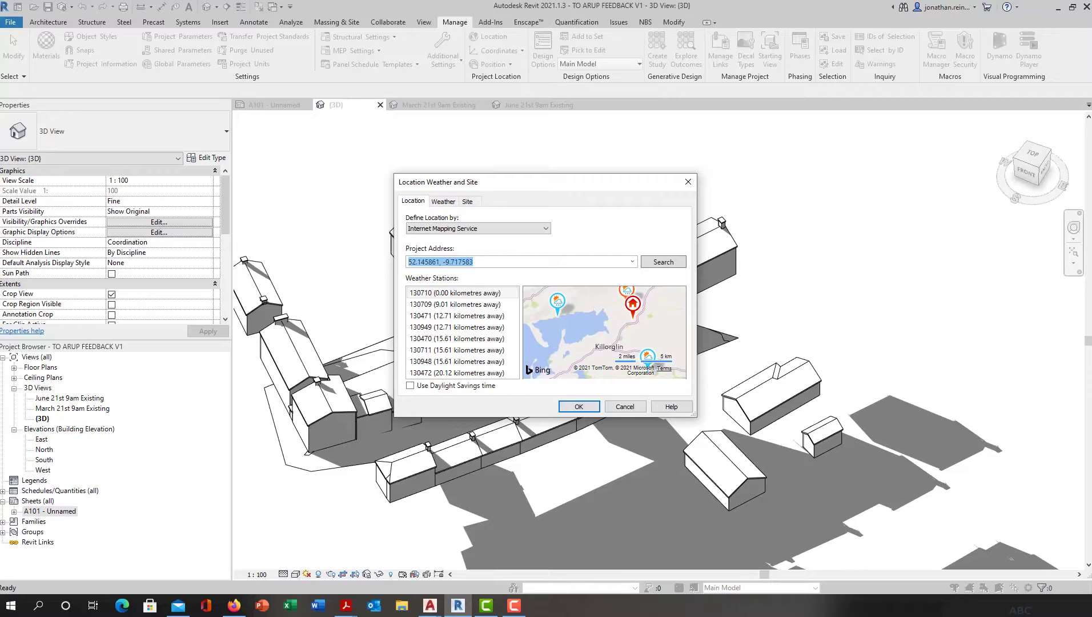
left_click(625, 407)
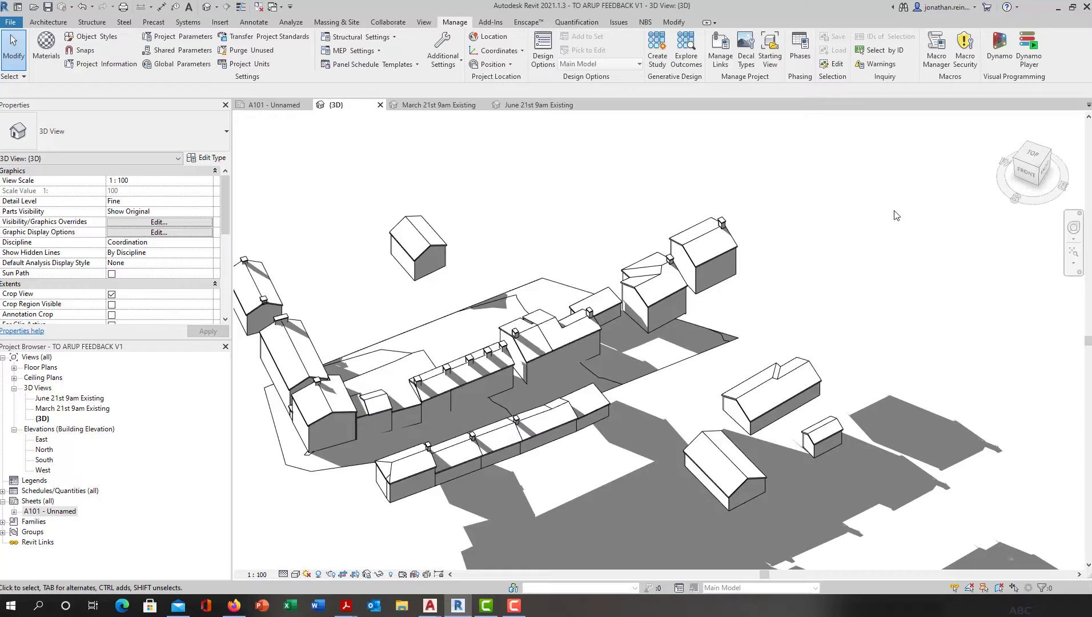
Orient the default 3D view to look at the site from the top
middle_click_drag(541, 184, 607, 185)
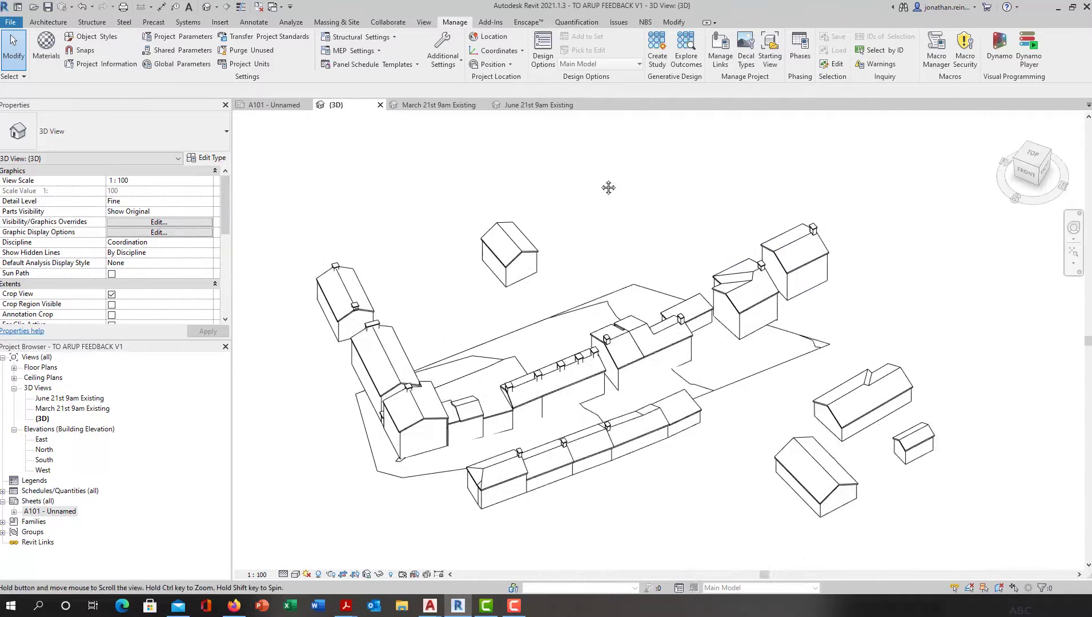
middle_click_drag(664, 208, 340, 342)
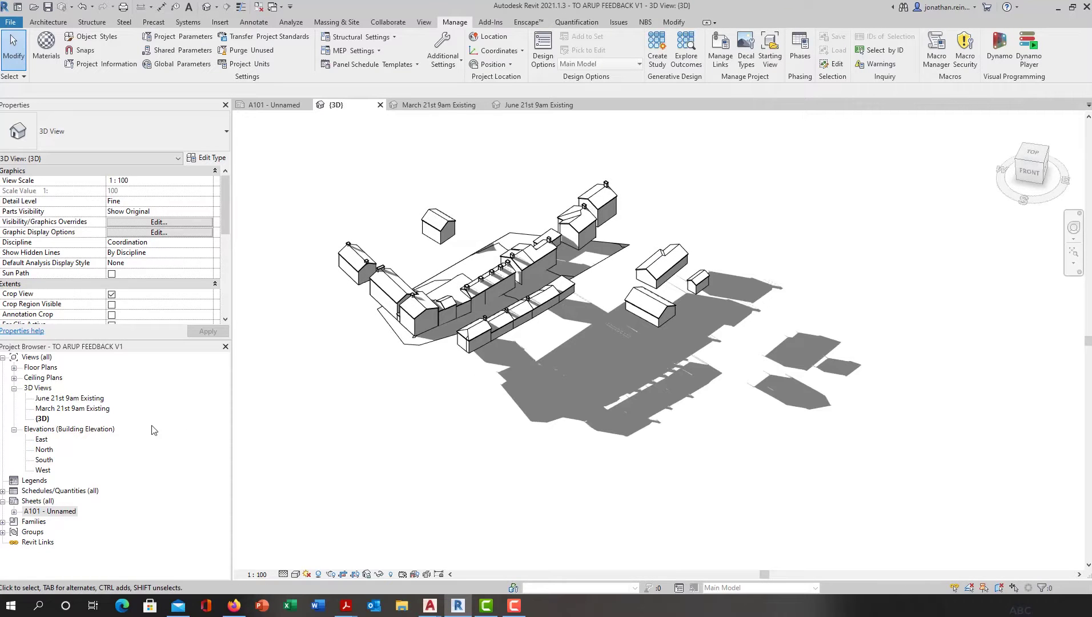
left_click(69, 399)
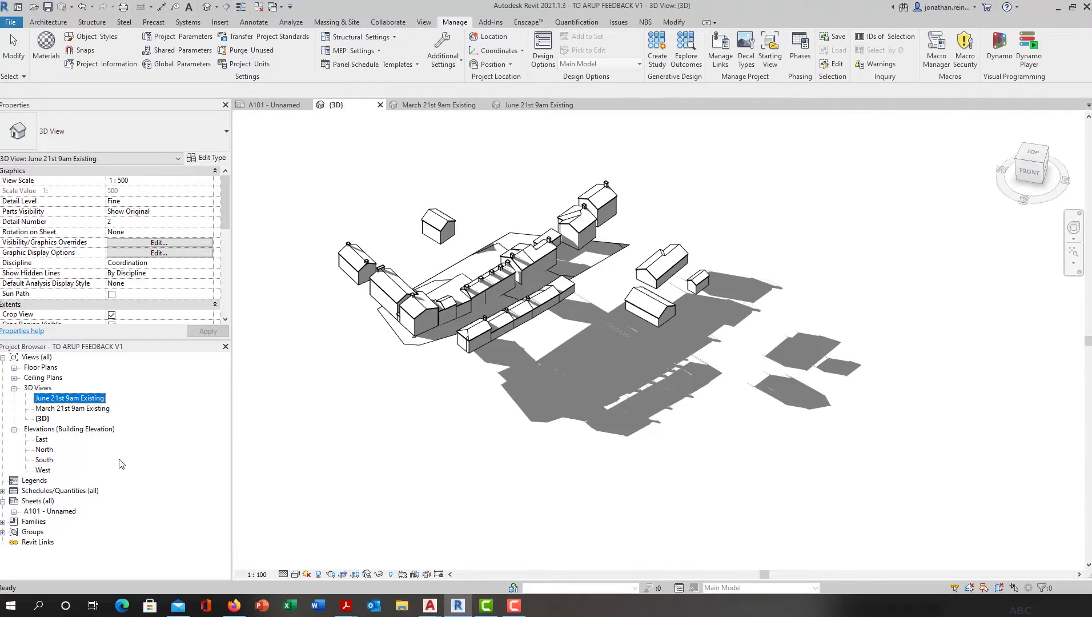
left_click(1032, 158)
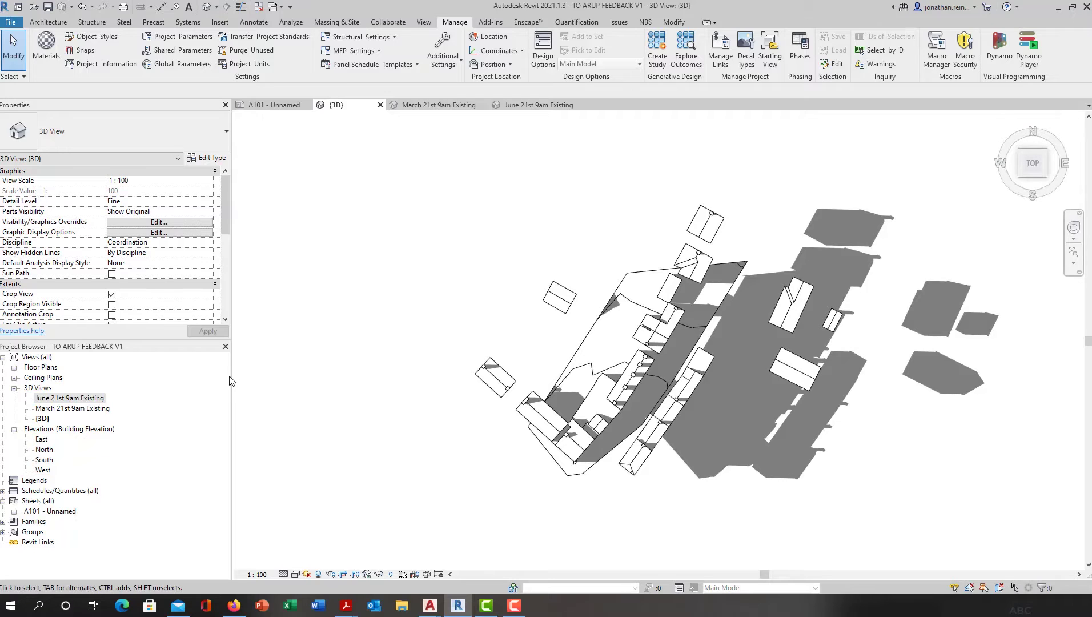
Duplicate the default 3D view and rename the copy "Sept 21st 12pm"
right_click(41, 420)
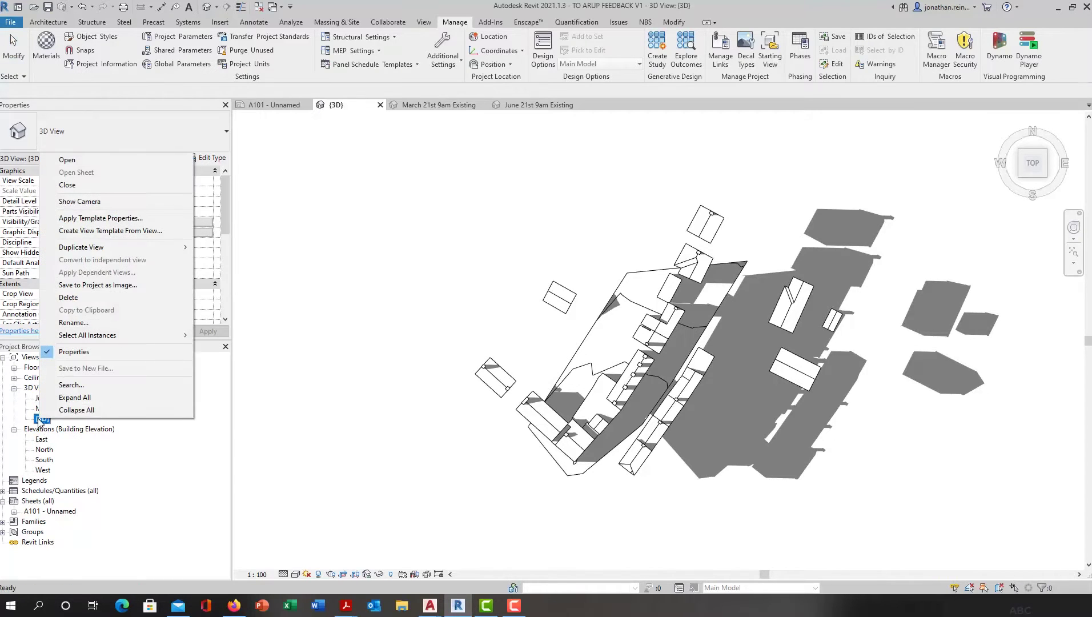
mouse_move(136, 249)
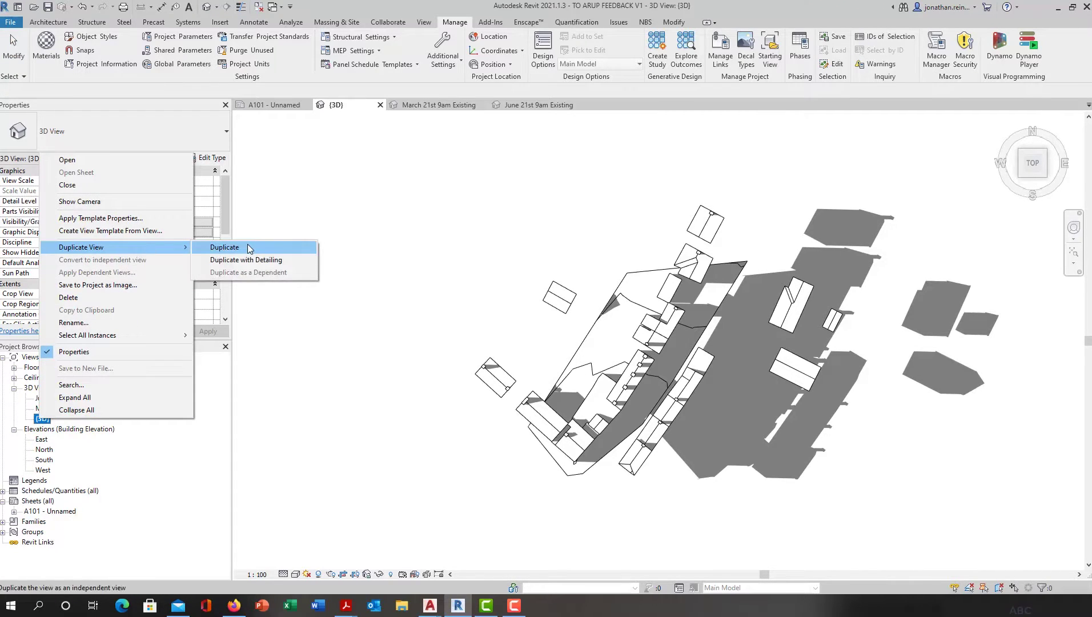
left_click(249, 246)
middle_click_drag(479, 236, 419, 239)
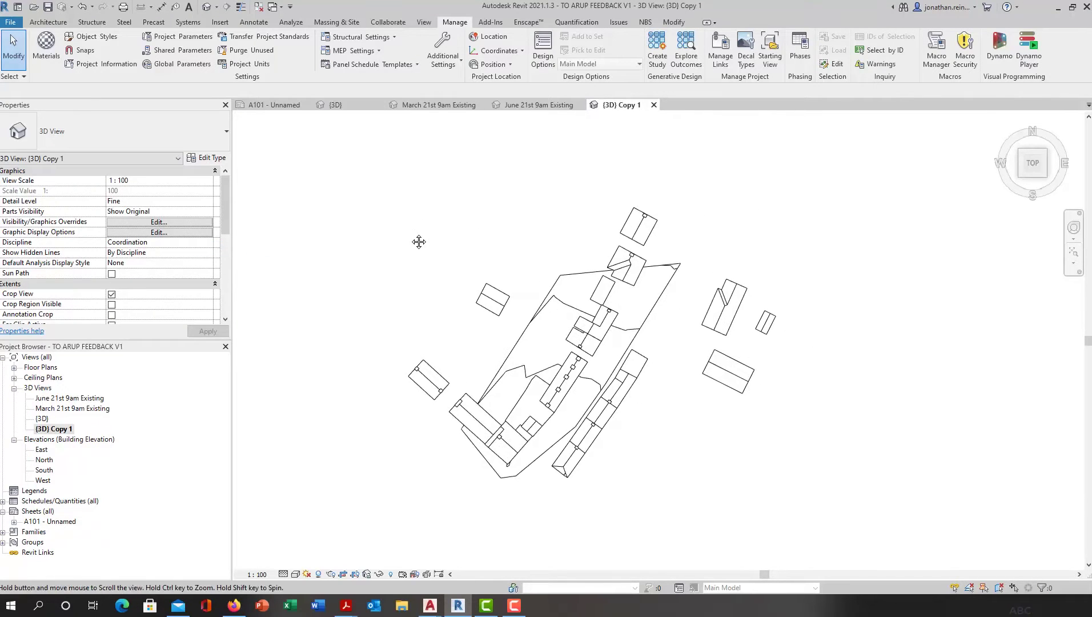
right_click(61, 433)
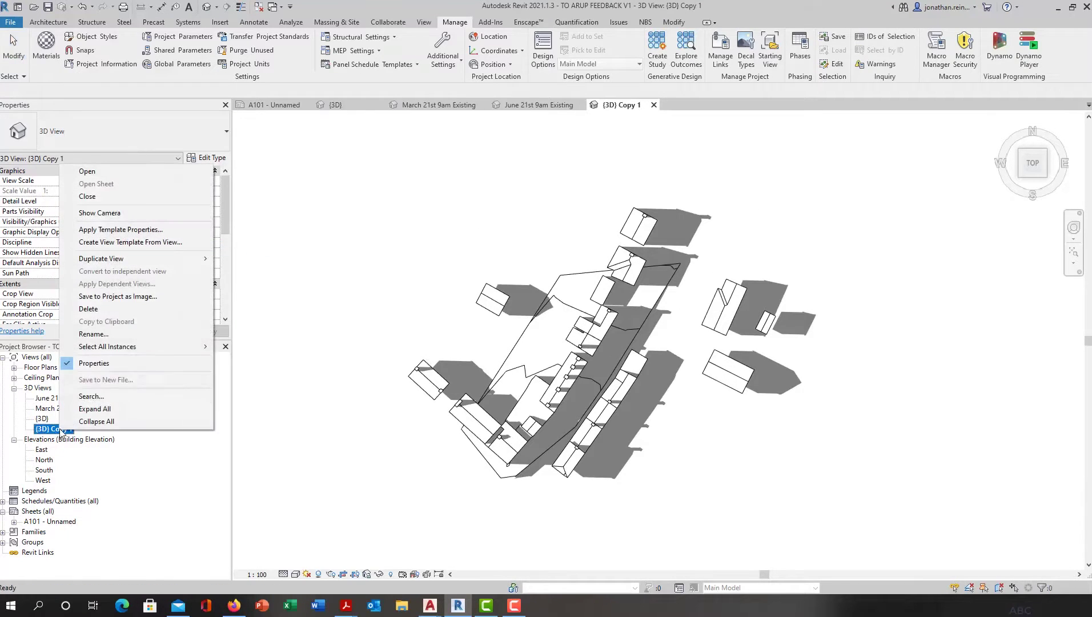
left_click(92, 334)
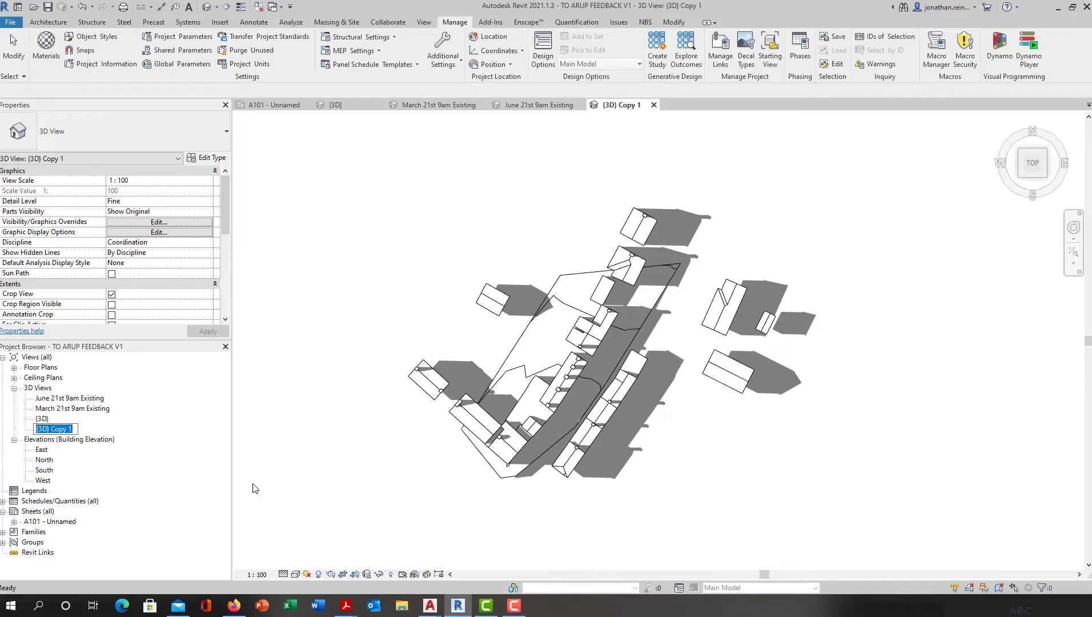
type("Sept 21st 12pm")
key("Return")
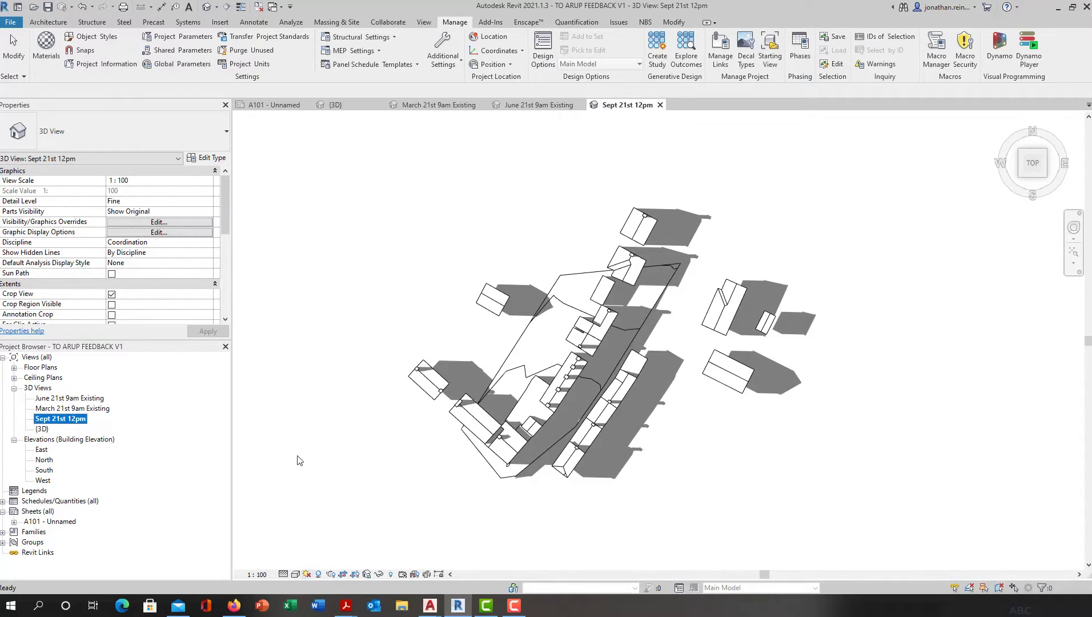
In the new view's sun settings, set the still solar study to 21/09/2021 at 12:00
scroll(165, 235, "down", 2)
left_click(166, 215)
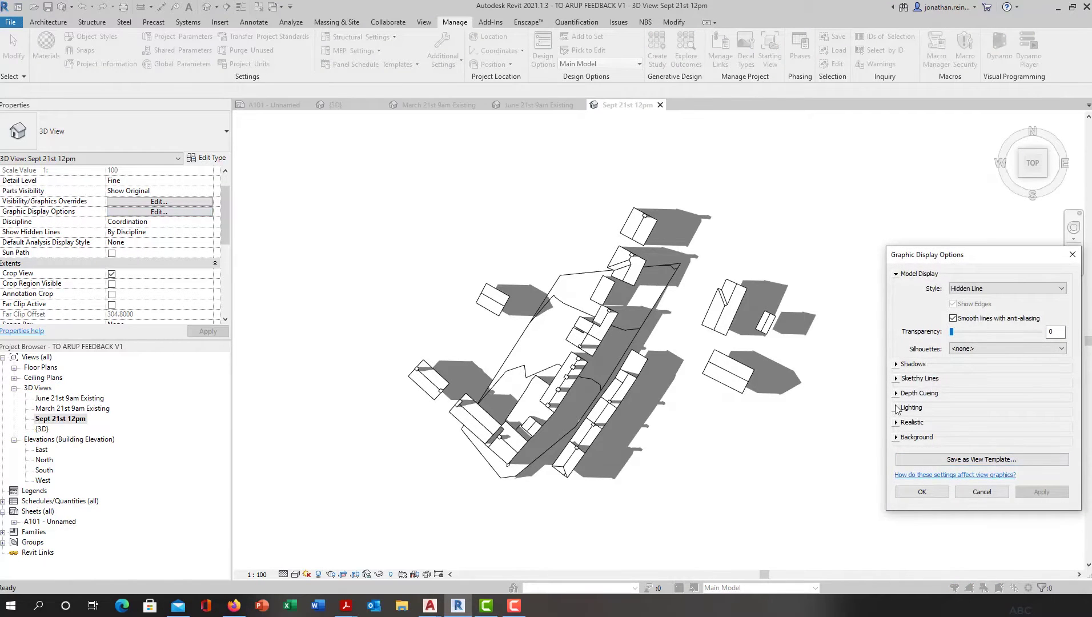
left_click(896, 407)
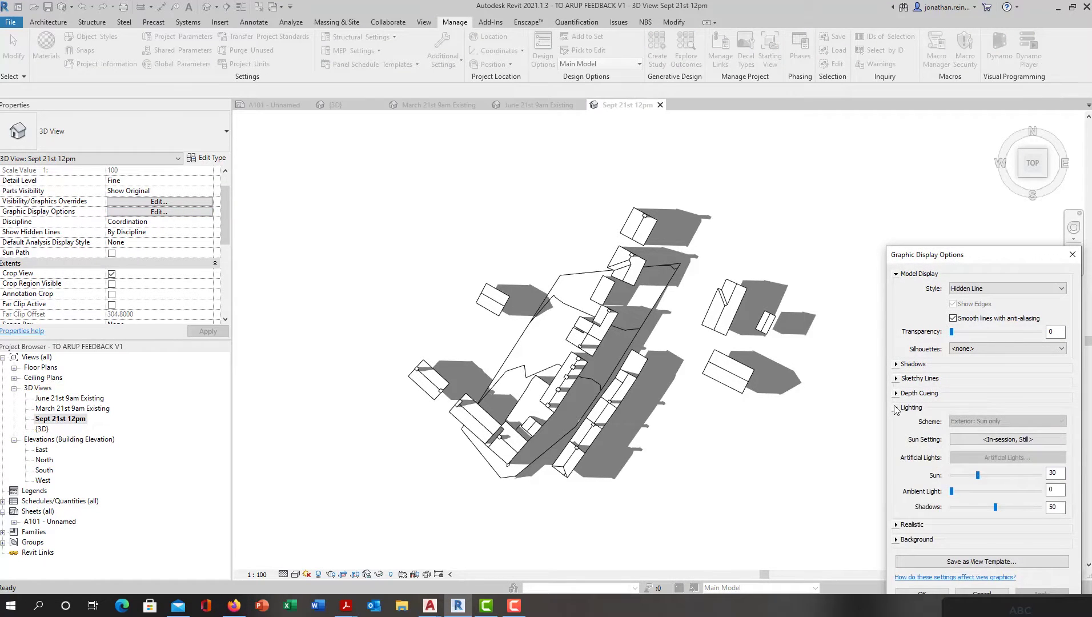
left_click(1008, 440)
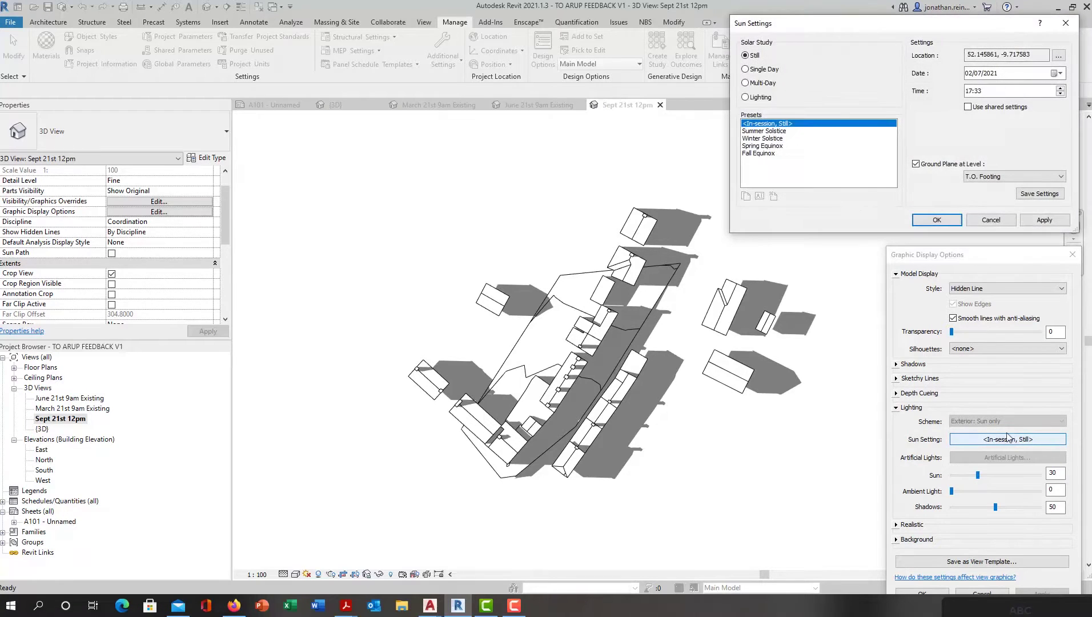
left_click(969, 74)
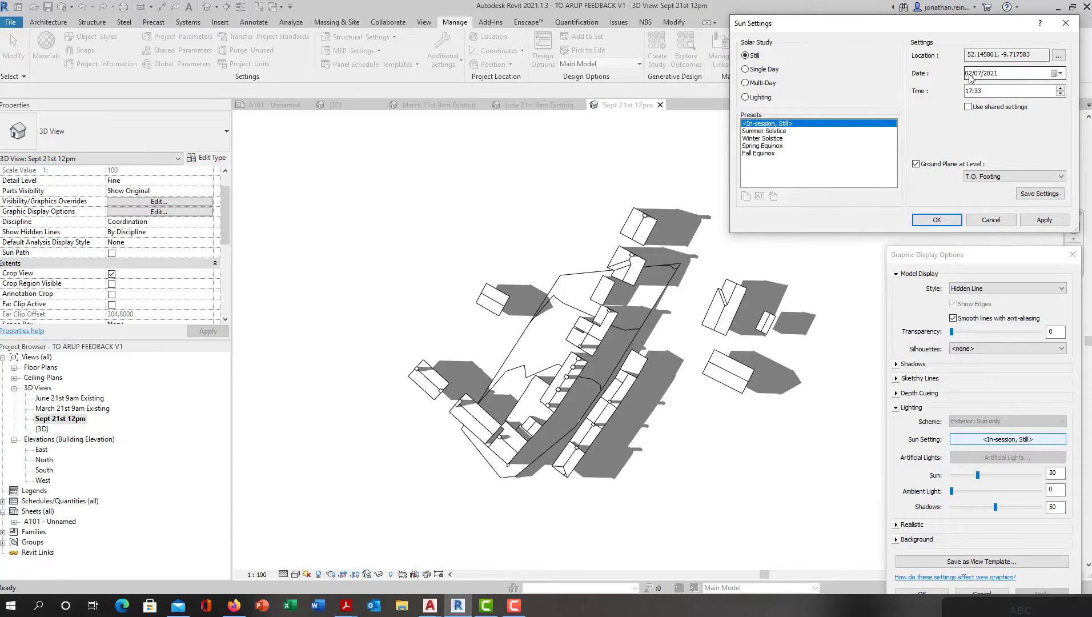
type("21")
left_click(968, 91)
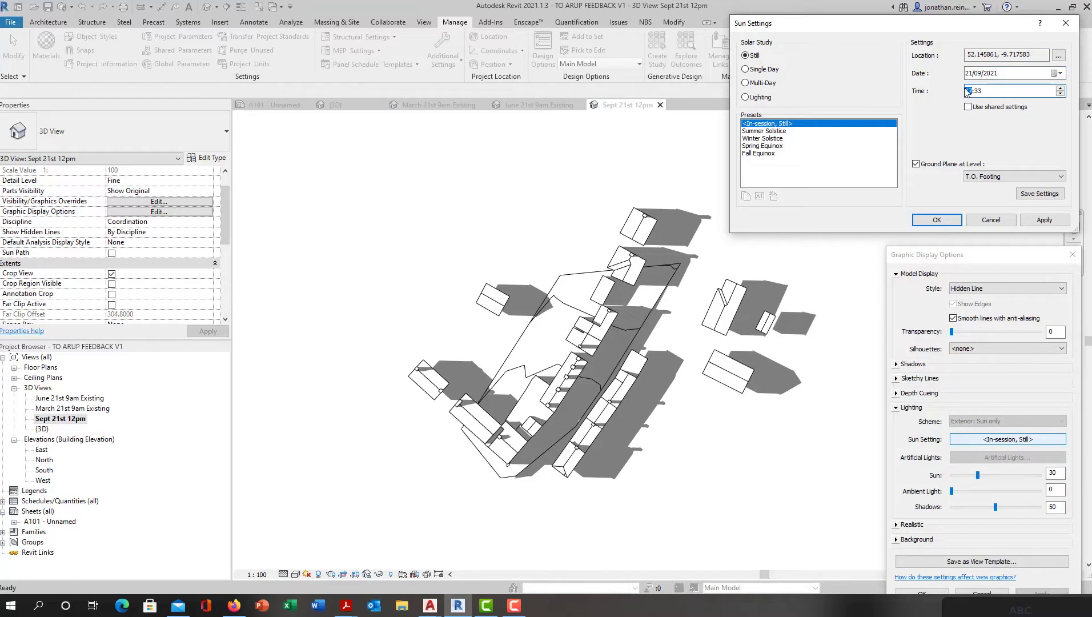
left_click(978, 92)
Set the sun settings' ground plane to Ground Level and apply the lighting changes to the view
left_click(1010, 178)
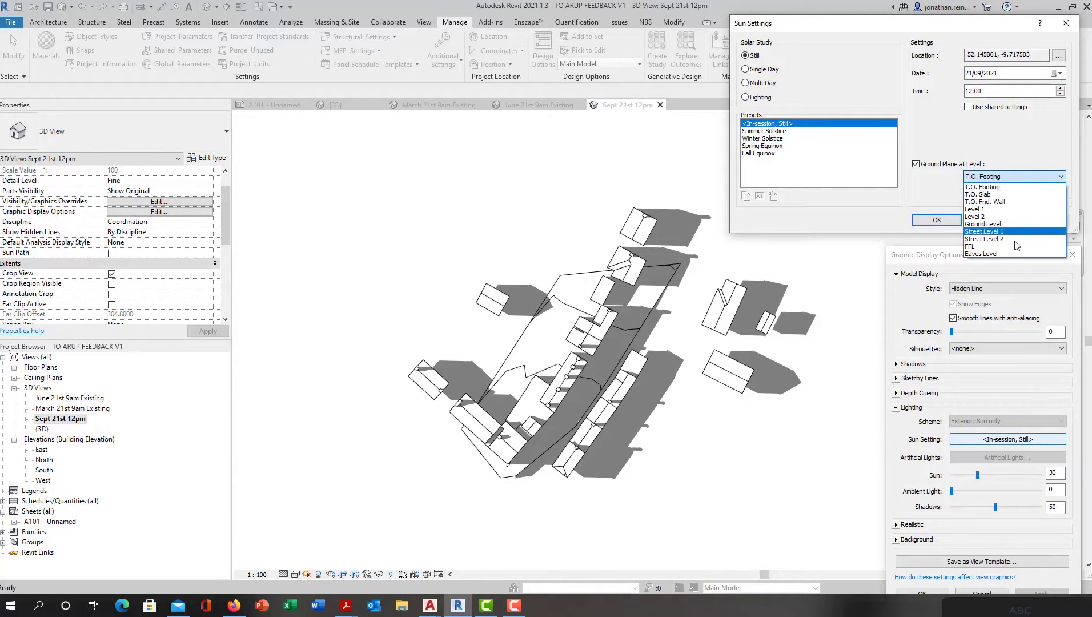
left_click(990, 224)
left_click(1044, 221)
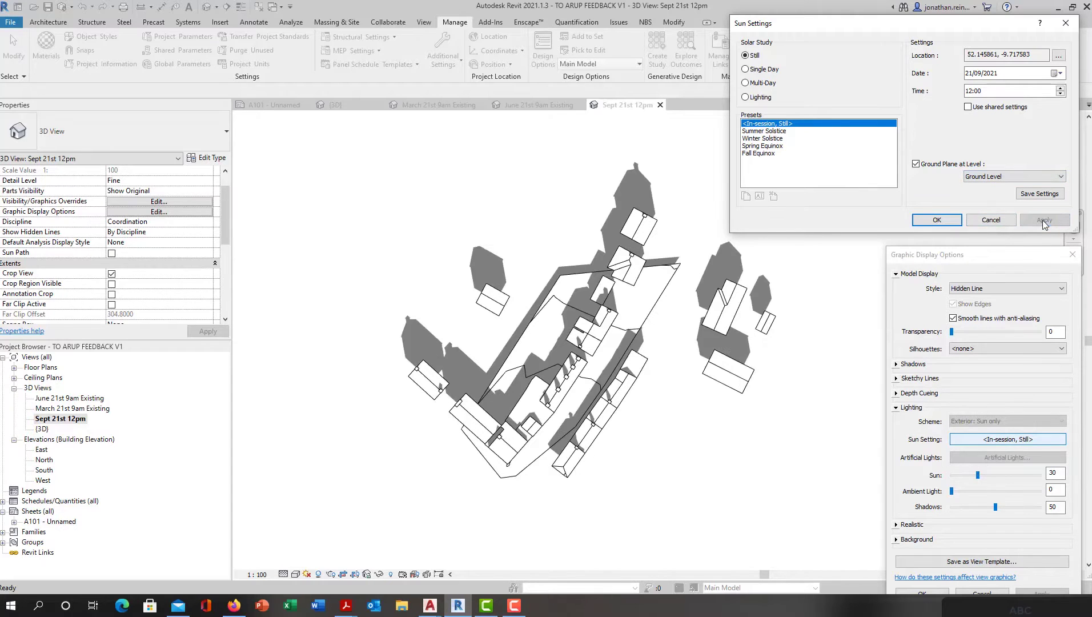
left_click(939, 220)
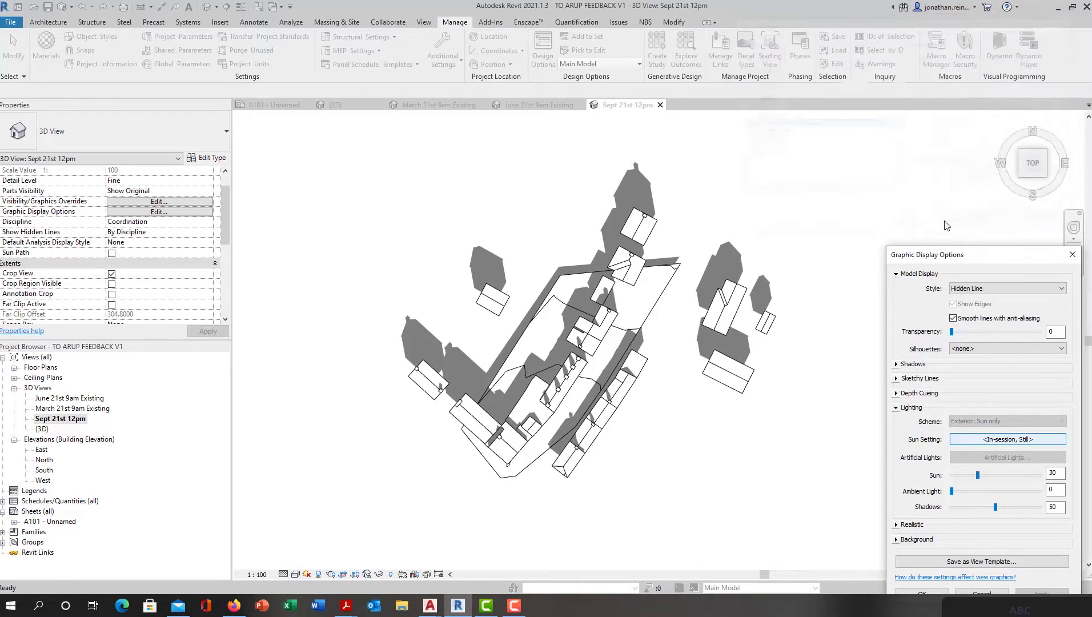
left_click_drag(991, 261, 902, 169)
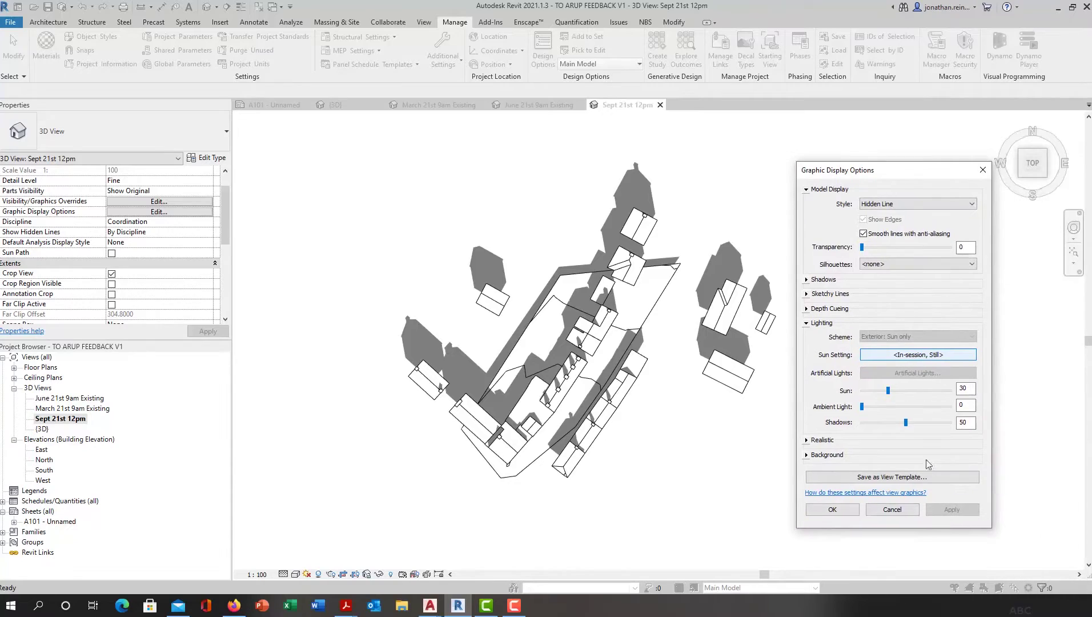
left_click(832, 510)
Rename the September view "Sept 21st 12pm Proposed"
scroll(137, 271, "down", 5)
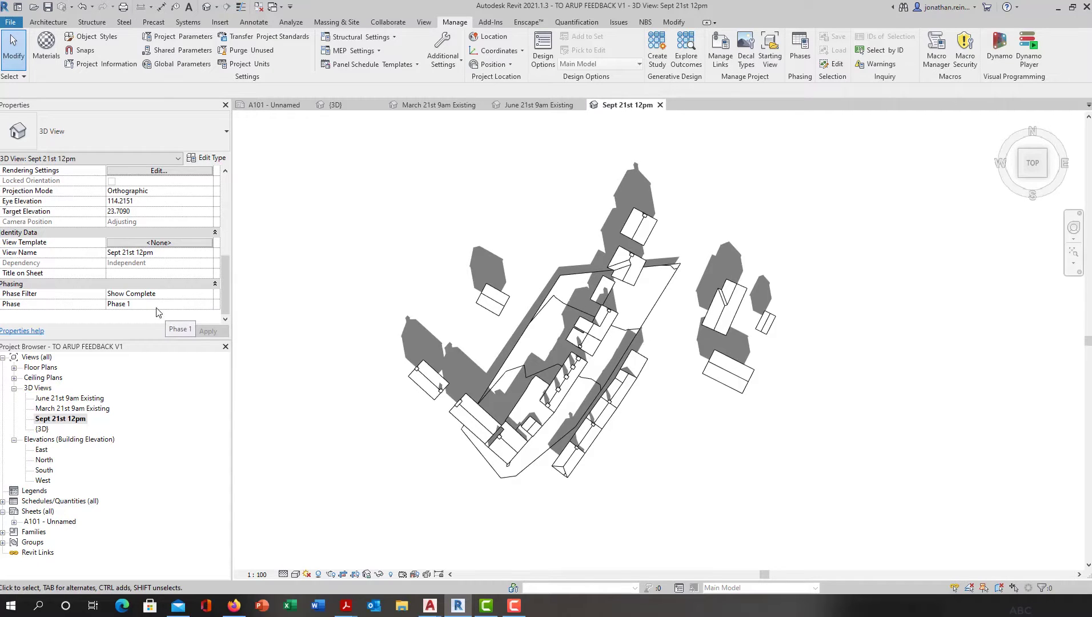
right_click(75, 423)
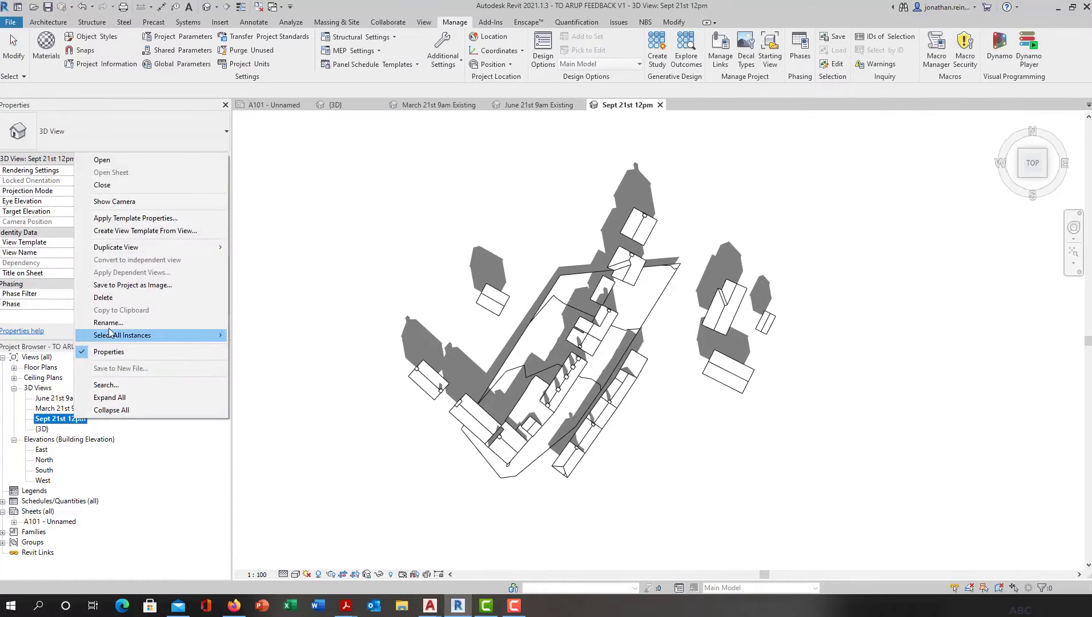
left_click(97, 323)
left_click(89, 419)
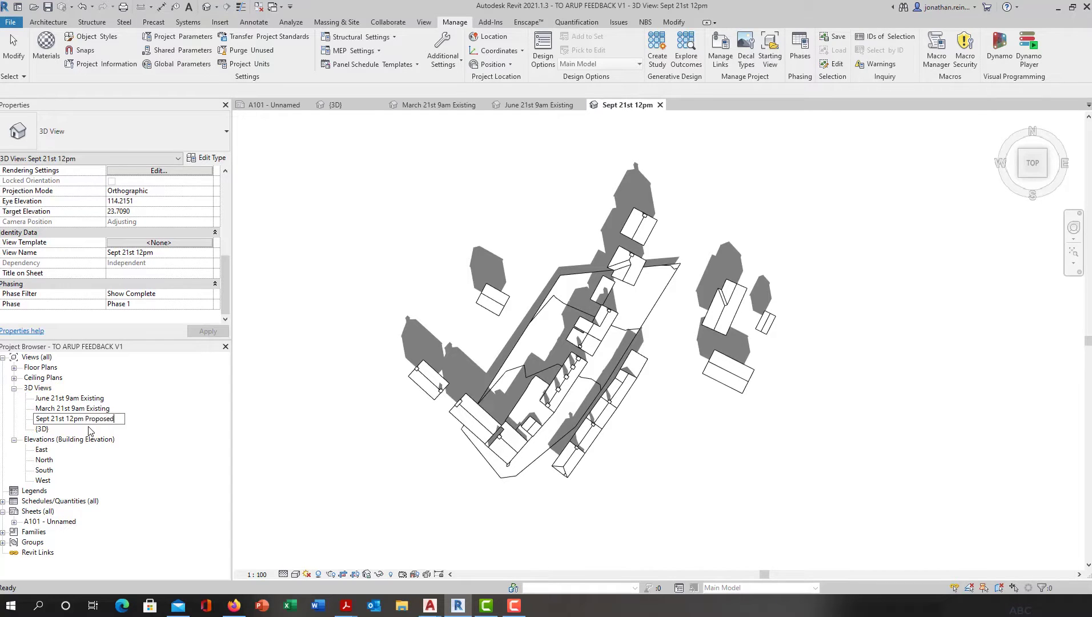
key("Return")
Duplicate the "Sept 21st 12pm Proposed" view and rename the copy "Sept 21st 12pm Proposed Existing"
right_click(116, 422)
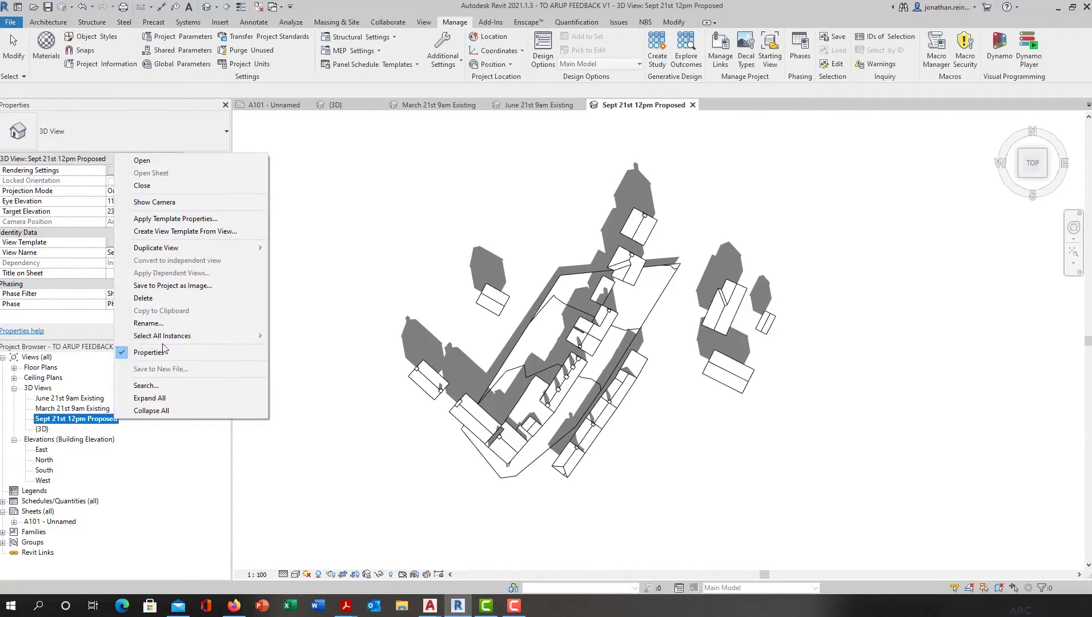
mouse_move(222, 253)
left_click(299, 247)
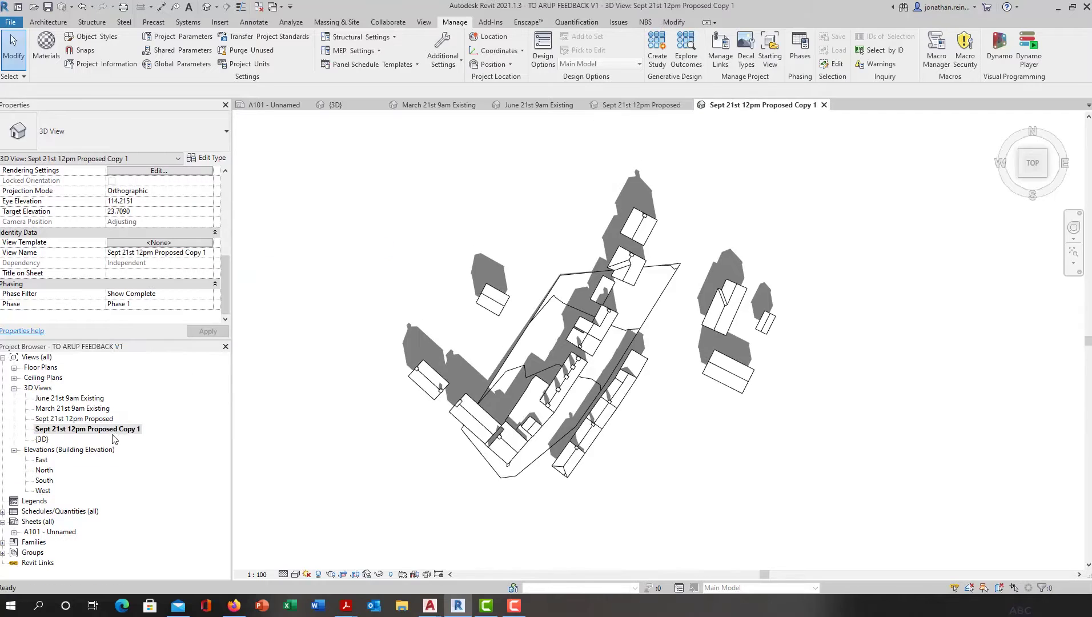
right_click(116, 430)
left_click(155, 336)
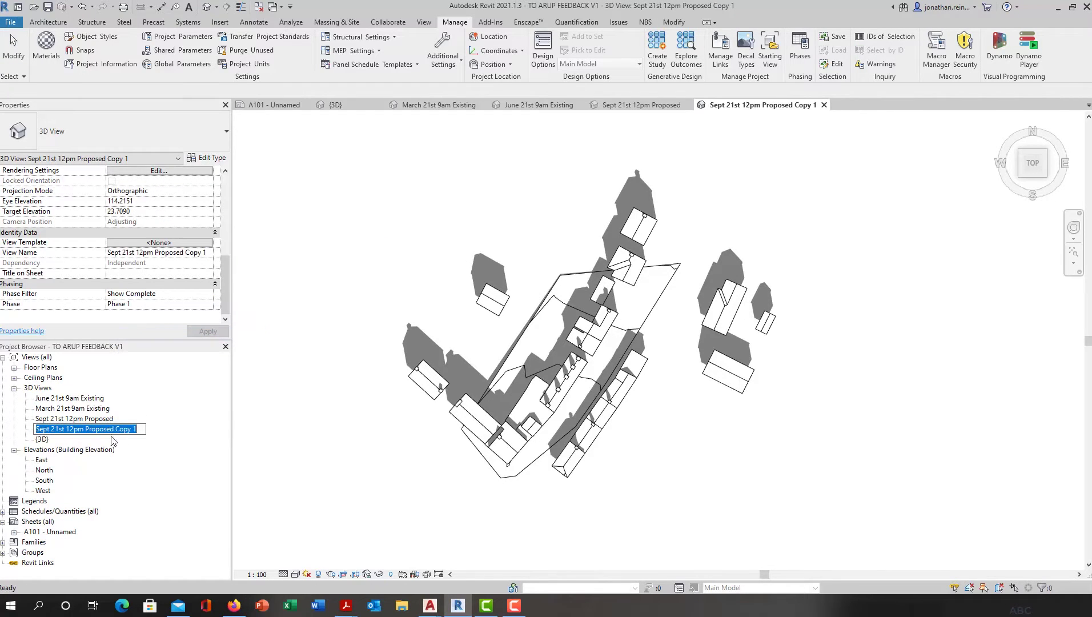
left_click_drag(115, 430, 153, 428)
type("Existing")
key("Return")
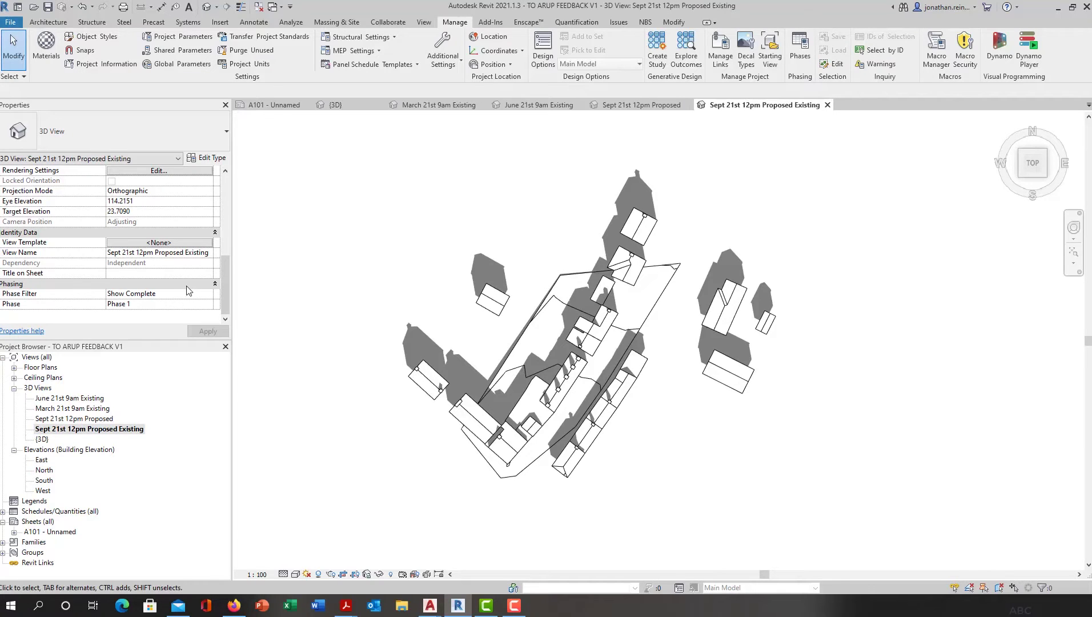
Set the duplicated September view's phase to Existing and rename the view "Sept 21st 12pm Existing"
left_click(208, 305)
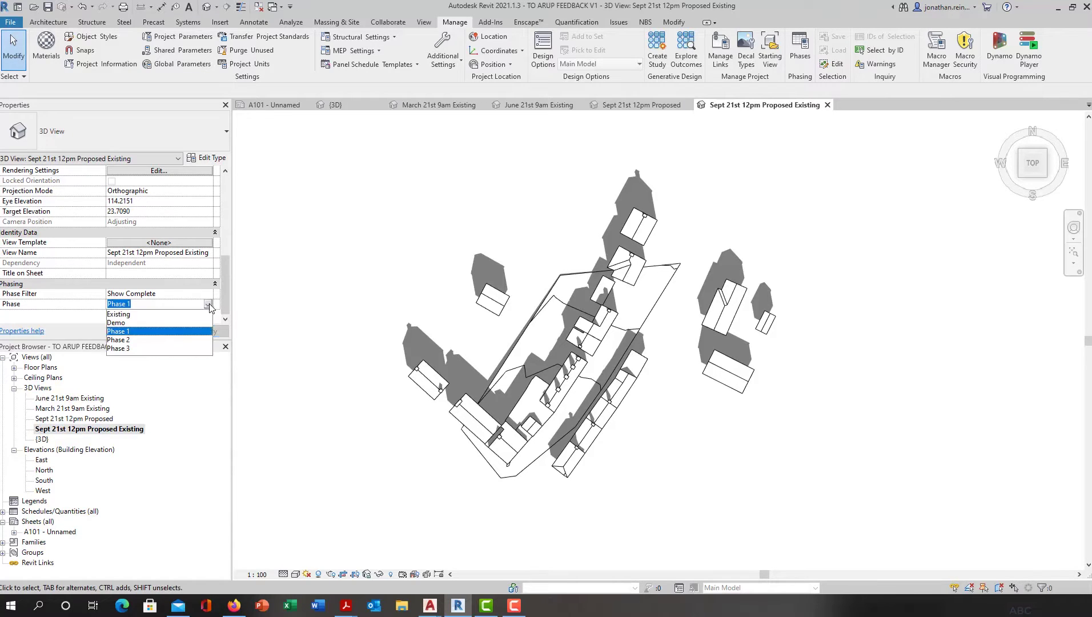
left_click(146, 314)
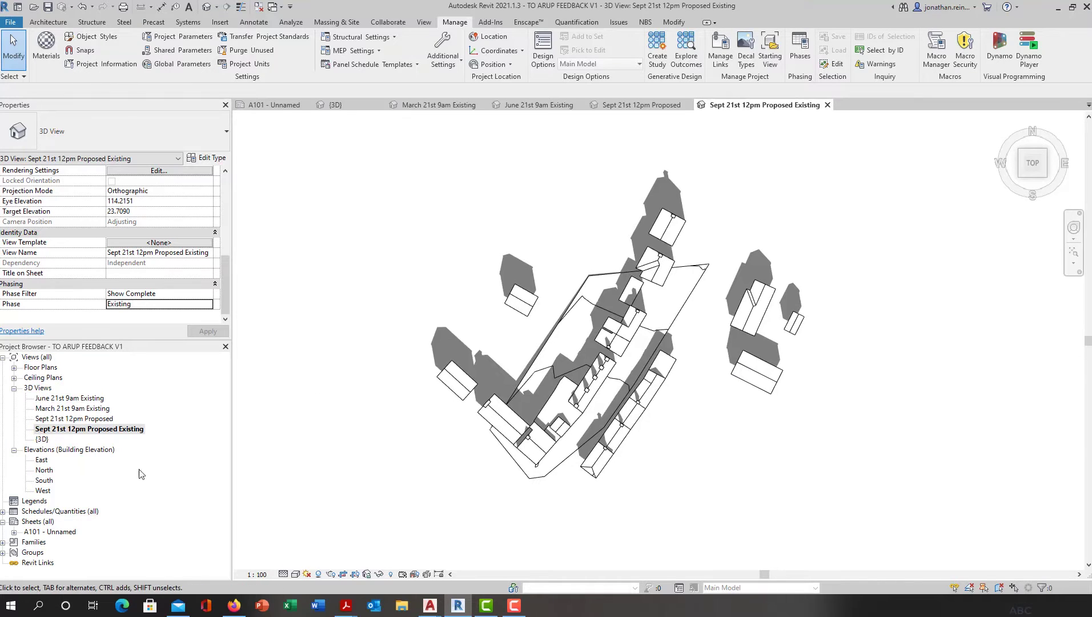
right_click(137, 430)
left_click(171, 332)
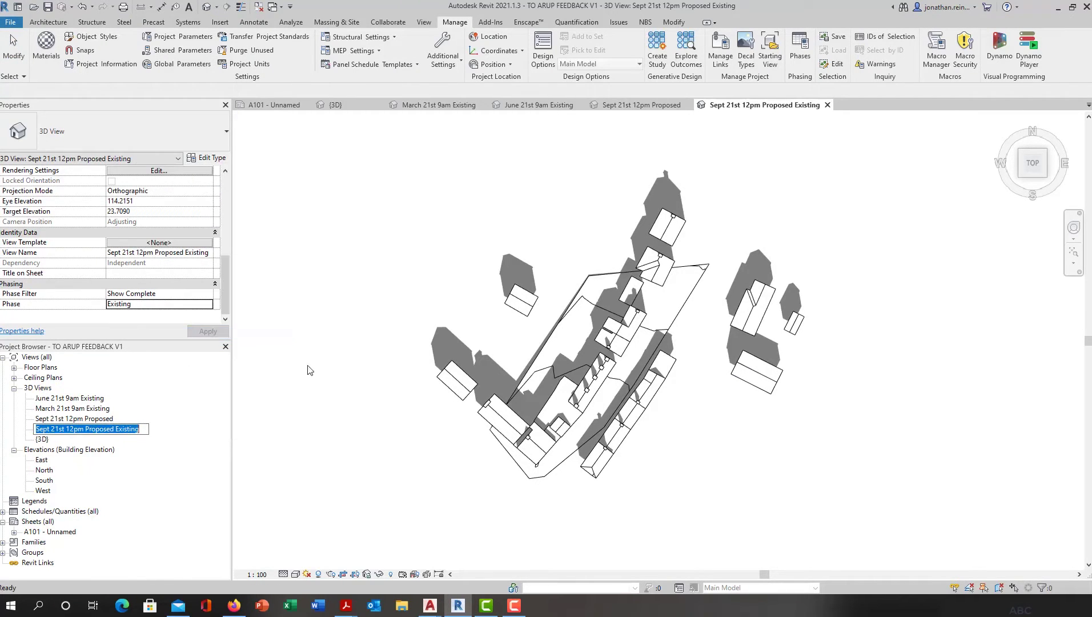
left_click_drag(115, 429, 89, 432)
key("BackSpace")
key("Return")
scroll(555, 363, "up", 2)
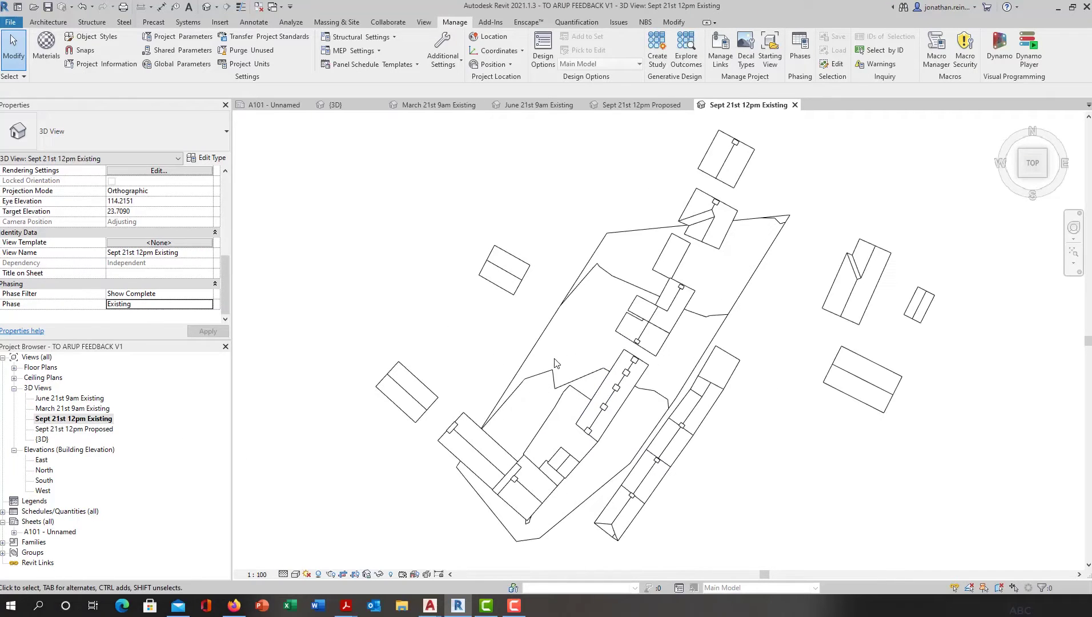
In the "Sept 21st 12pm Proposed" view, draw a rectangular outline of walls about 24 m by 6 m on the open site area
double_click(96, 428)
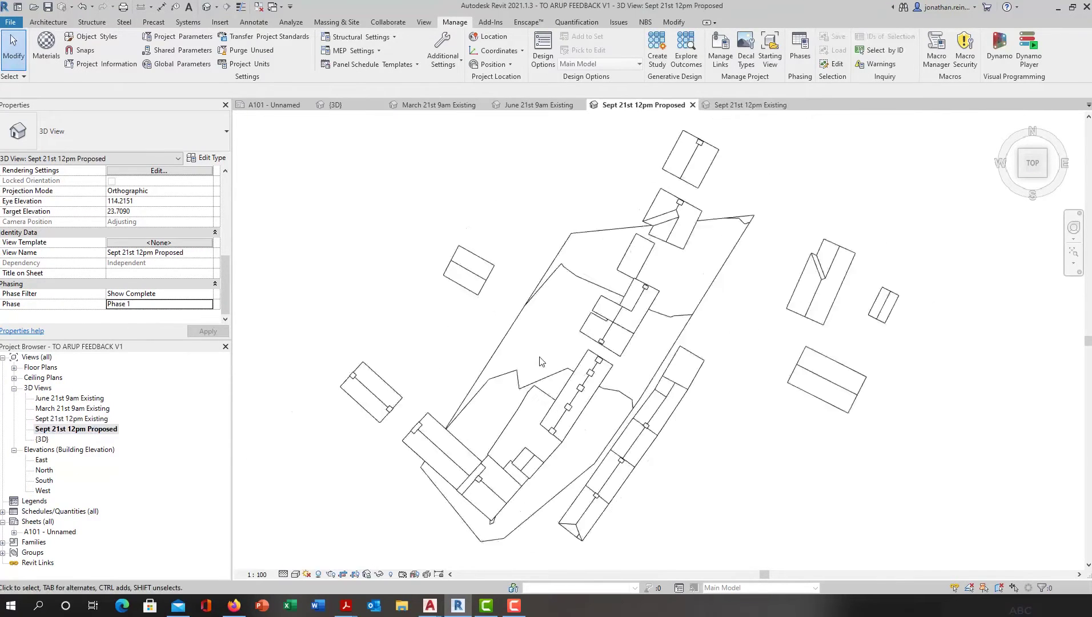
scroll(541, 361, "up", 2)
left_click(54, 21)
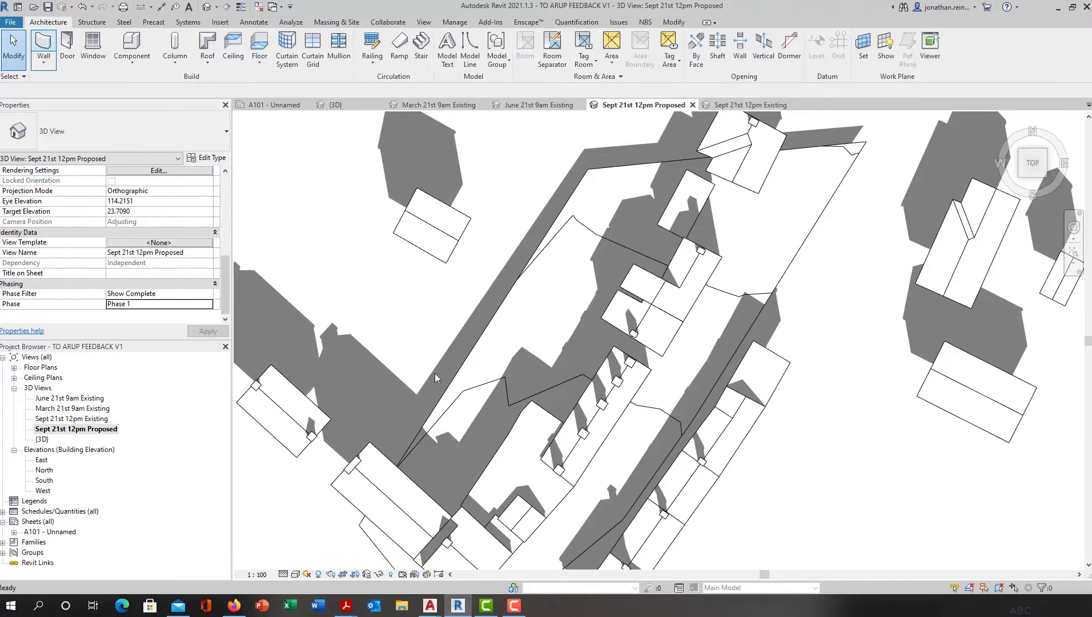
left_click(452, 425)
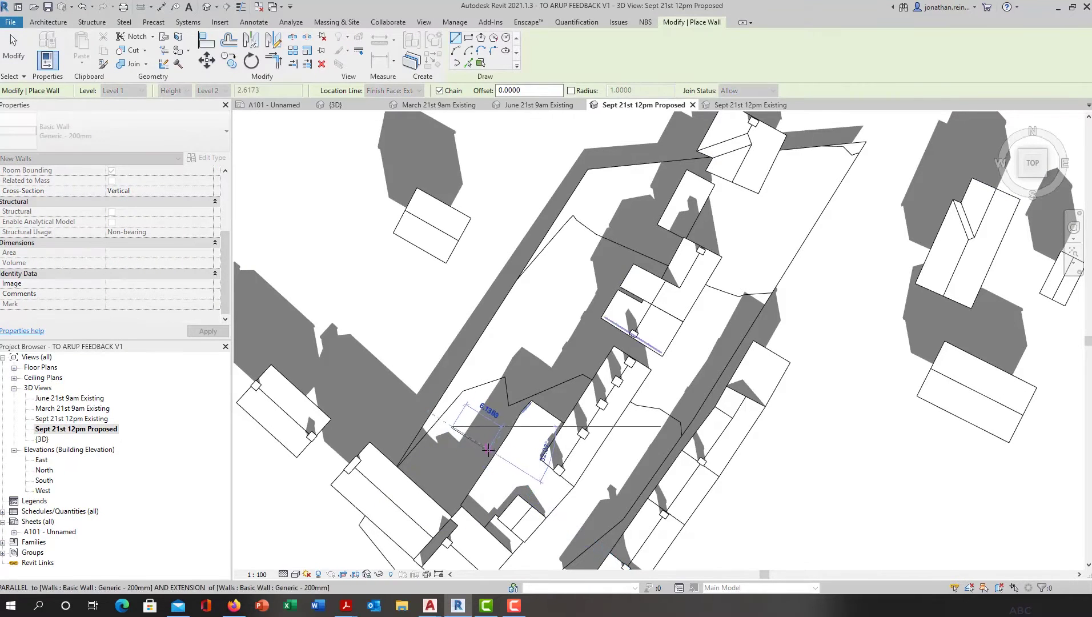
left_click(567, 317)
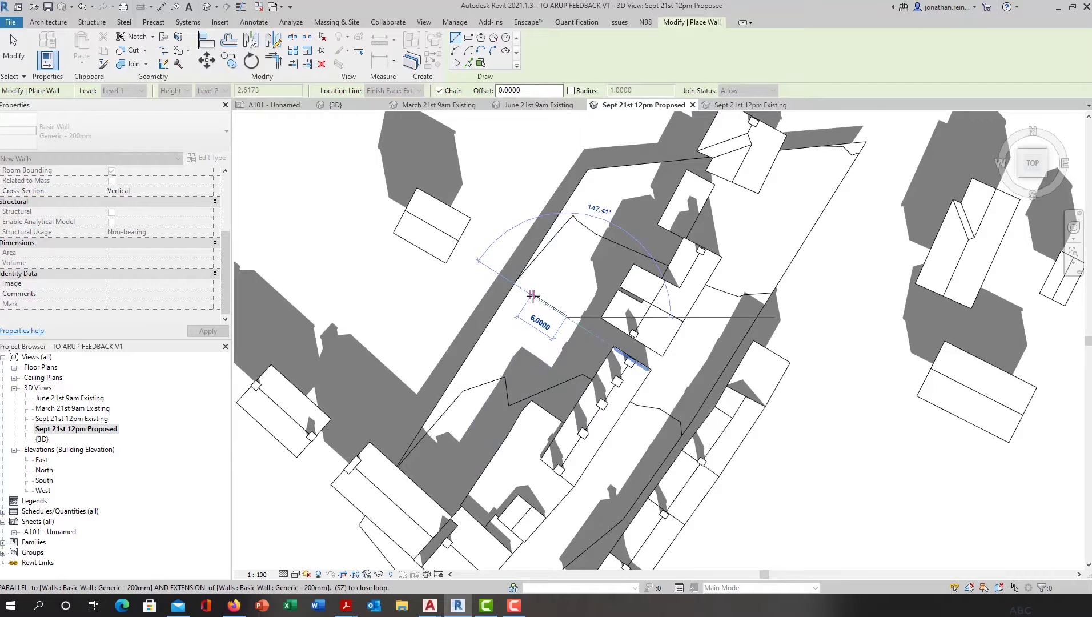
key("Escape")
key("Escape")
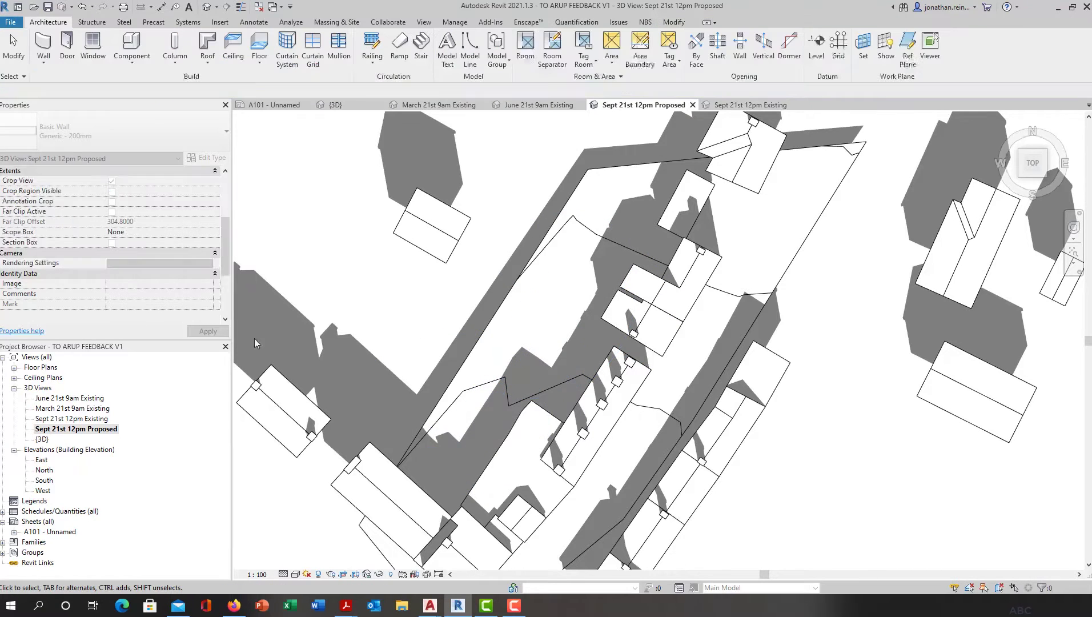
Trim the new building's overshooting long wall to a clean corner with its short end wall
scroll(390, 300, "down", 4)
scroll(458, 340, "up", 4)
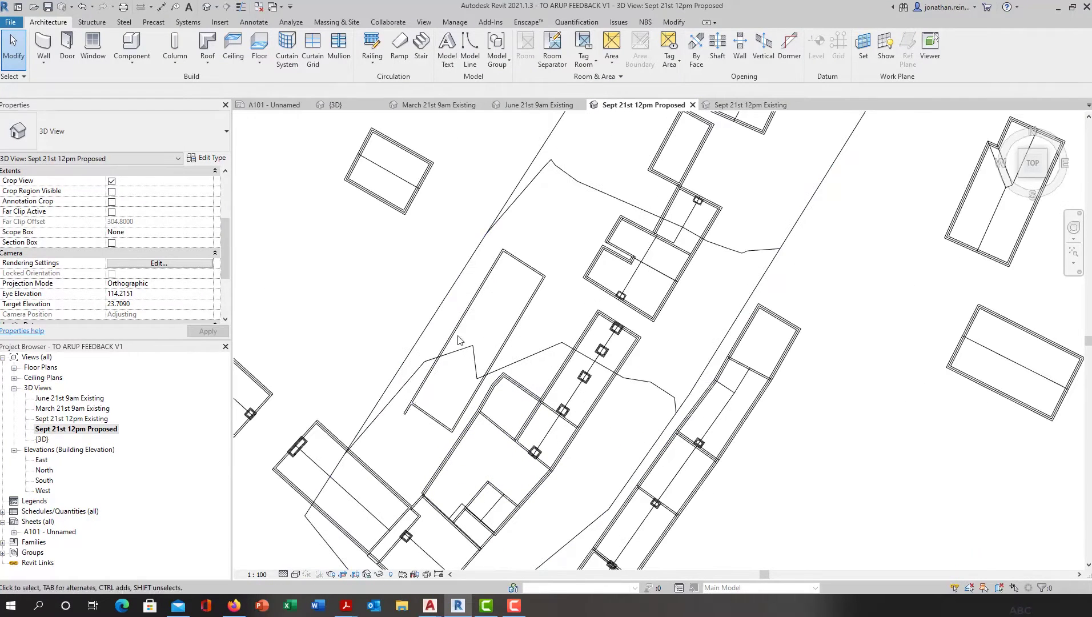
left_click(451, 337)
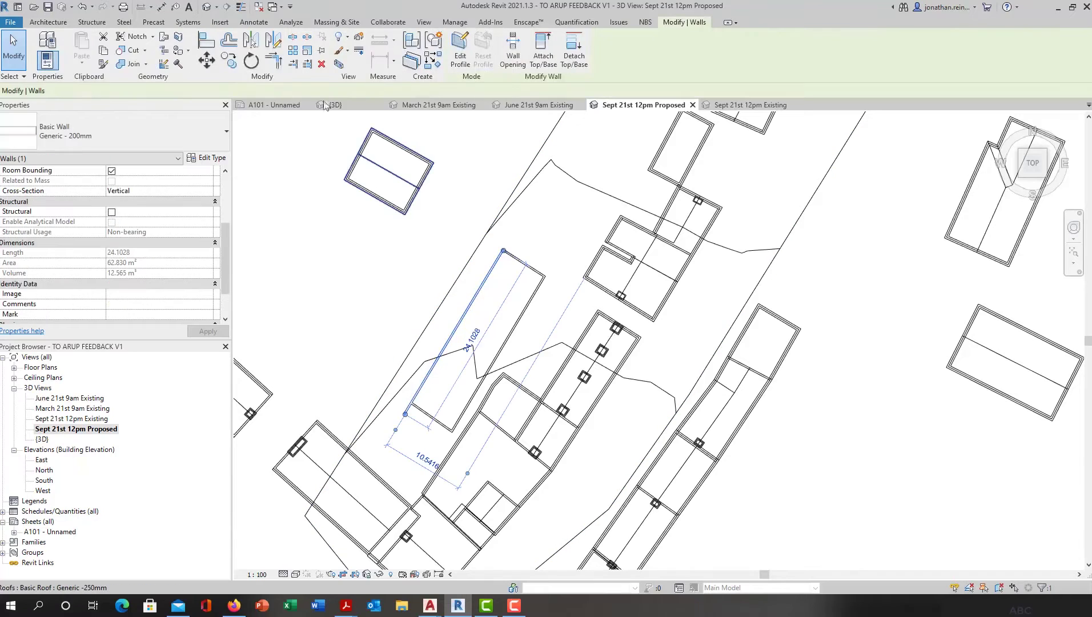
left_click(272, 61)
left_click(429, 415)
Set the four new walls' top constraint to Unconnected with an unconnected height of 20 m
key("Tab")
left_click(433, 417)
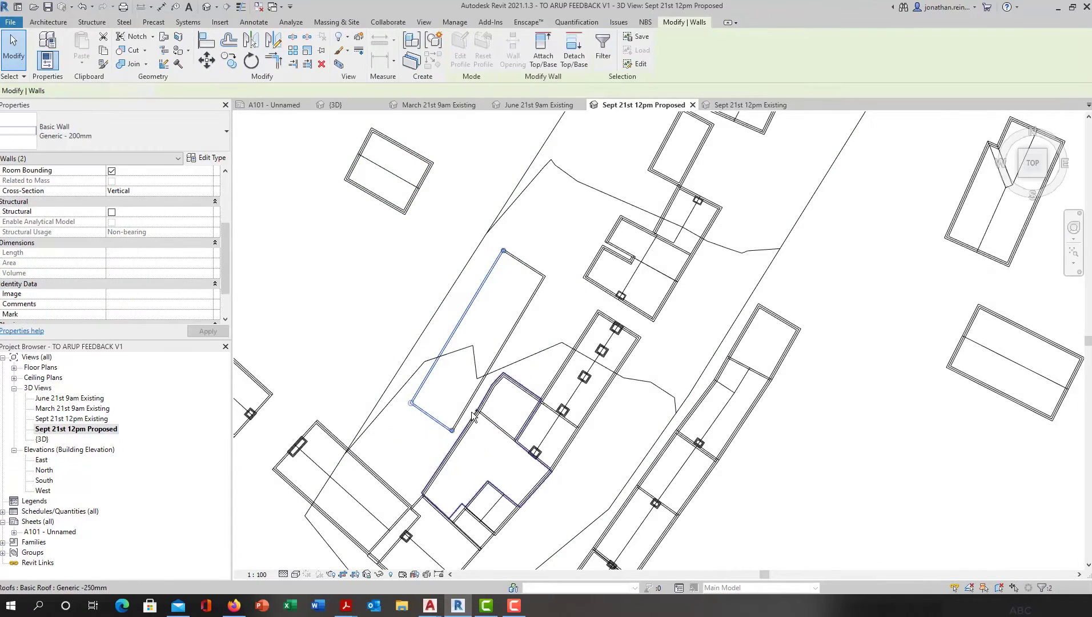
left_click(523, 269, "ctrl")
scroll(117, 242, "up", 3)
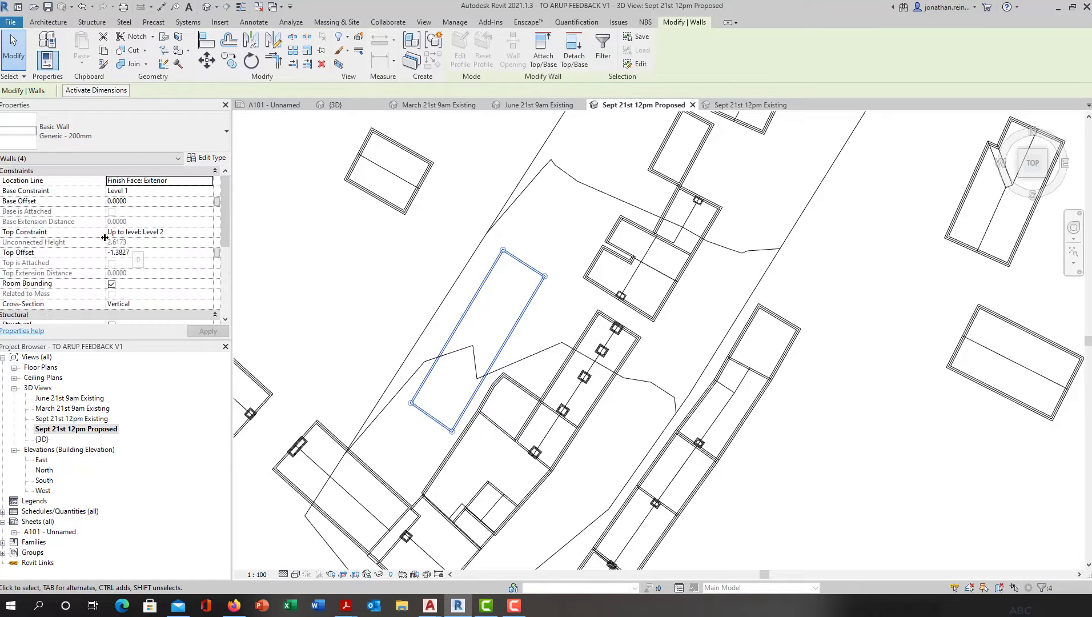
left_click(206, 232)
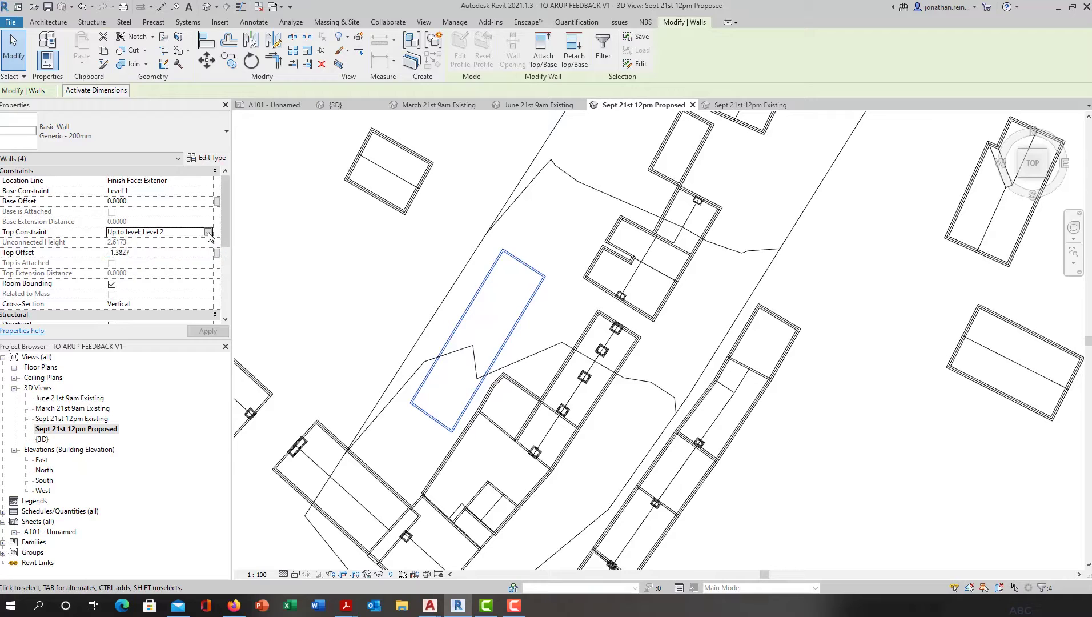
left_click(208, 232)
scroll(154, 254, "up", 2)
left_click(140, 251)
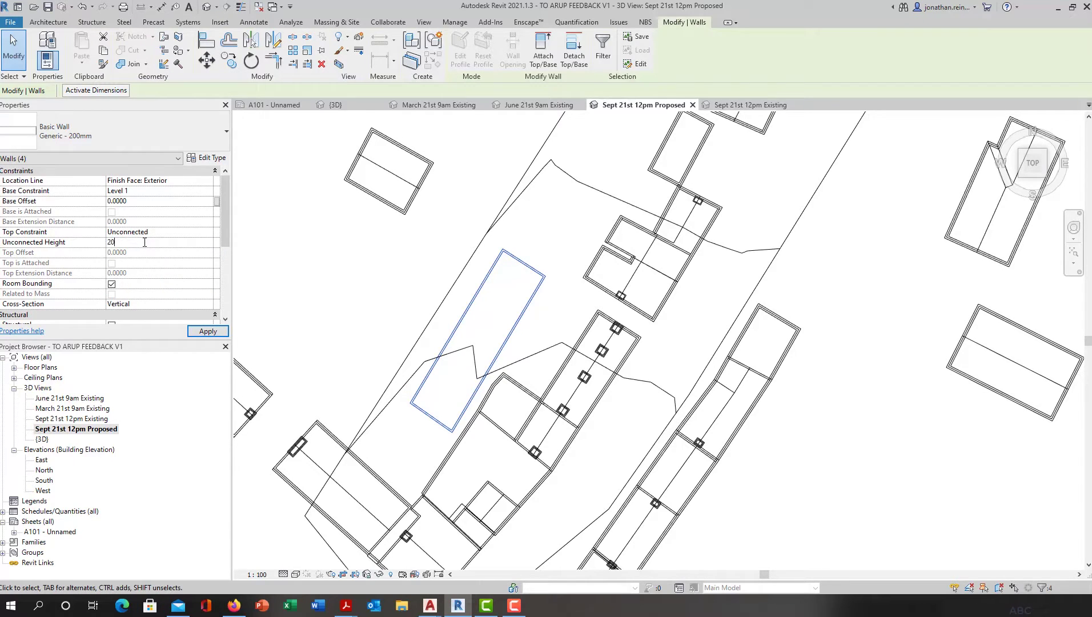
scroll(255, 341, "down", 2)
middle_click_drag(255, 341, 399, 199, "shift")
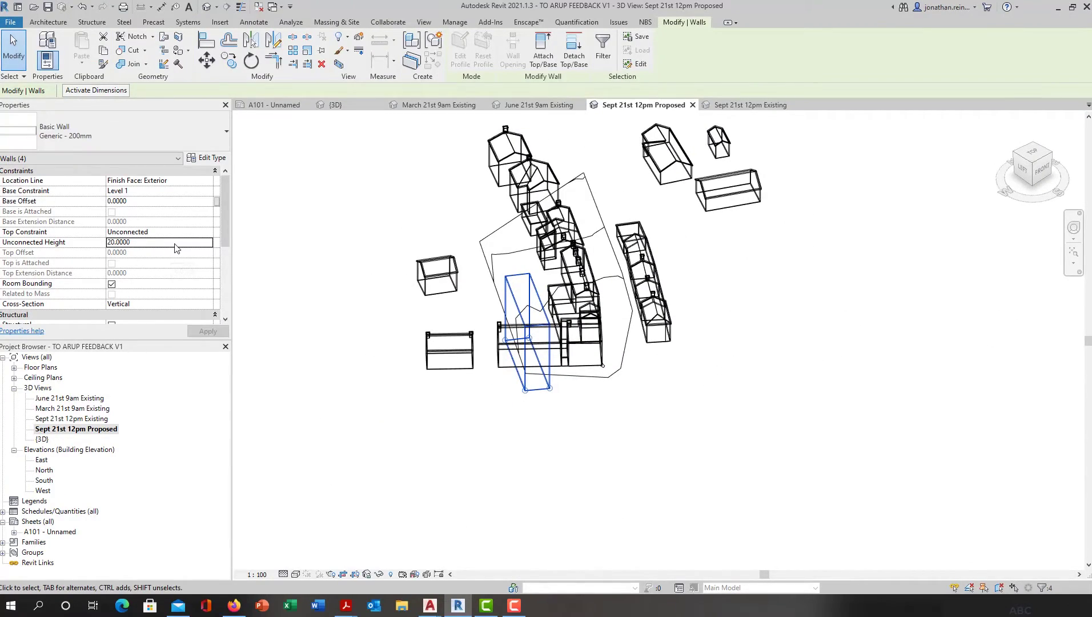
middle_click_drag(328, 437, 142, 263, "shift")
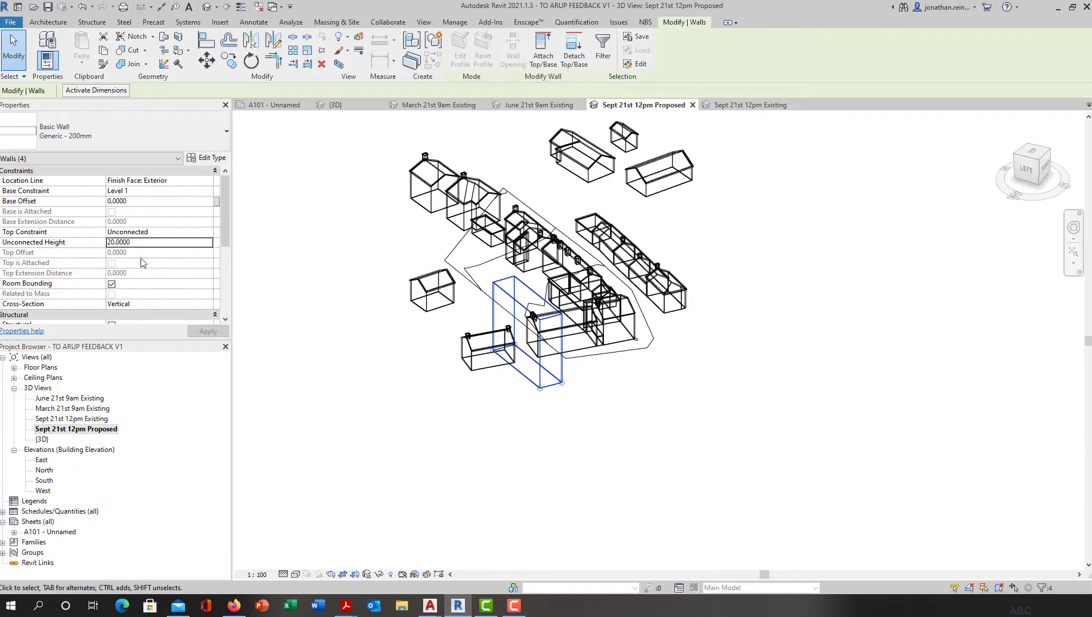
Change the base constraint of the four new walls and apply it
left_click(208, 191)
scroll(133, 245, "down", 1)
left_click(134, 235)
left_click(221, 331)
key("Escape")
Inspect the phase created and phase demolished properties of the four new walls
mouse_move(628, 441)
middle_mouse_down("shift")
mouse_move(709, 344)
mouse_move(821, 271)
mouse_move(814, 394)
mouse_move(411, 419)
mouse_move(773, 376)
mouse_move(802, 384)
mouse_move(694, 465)
mouse_move(519, 273)
middle_mouse_up("shift")
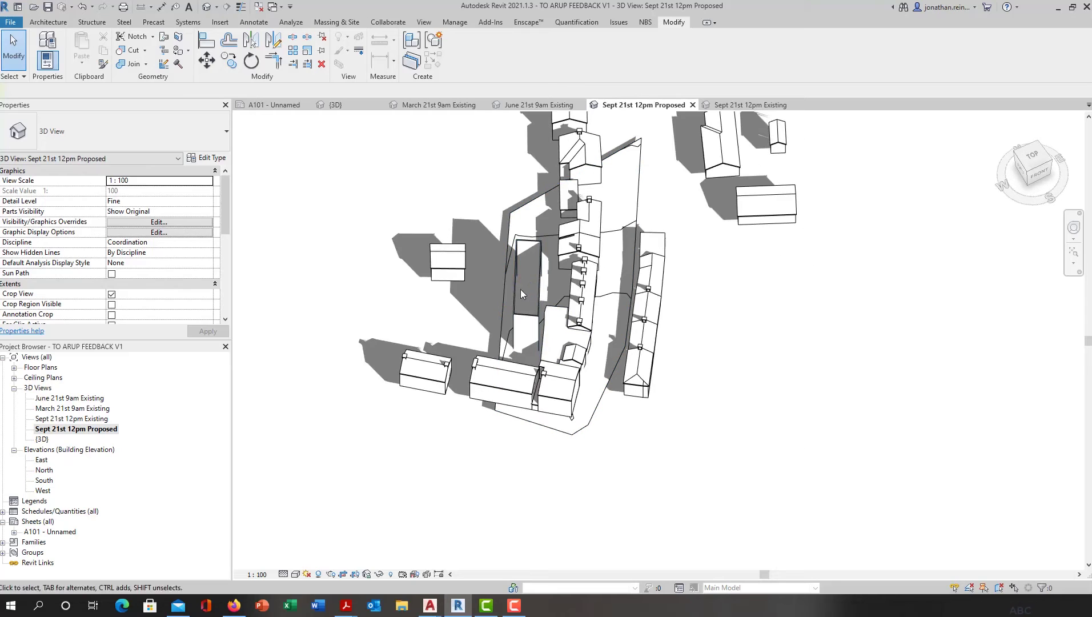
key("Tab")
left_click(517, 289)
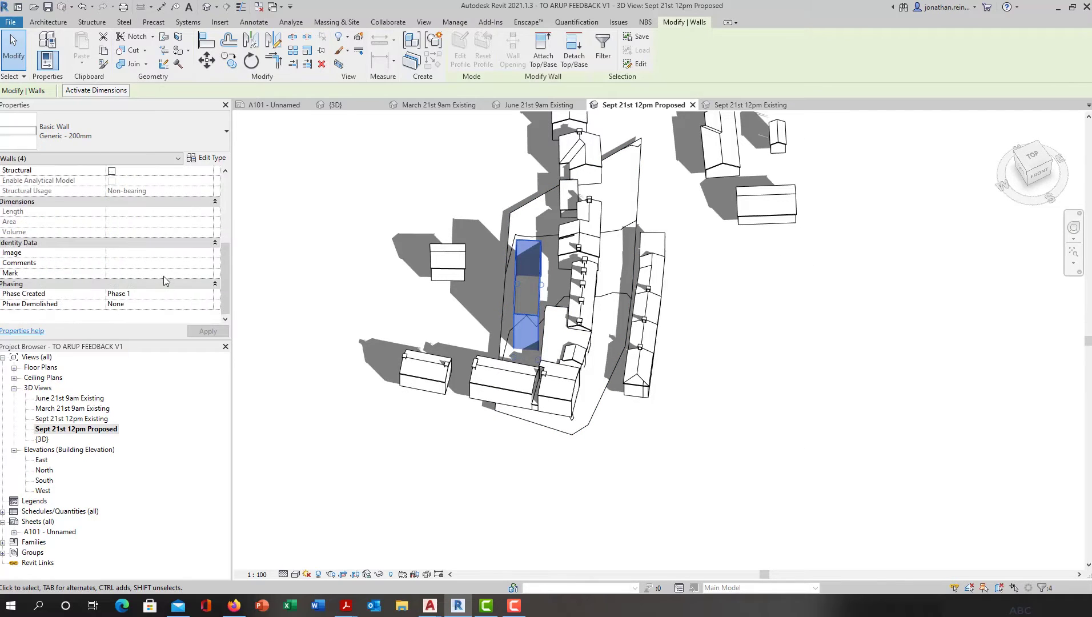
key("Escape")
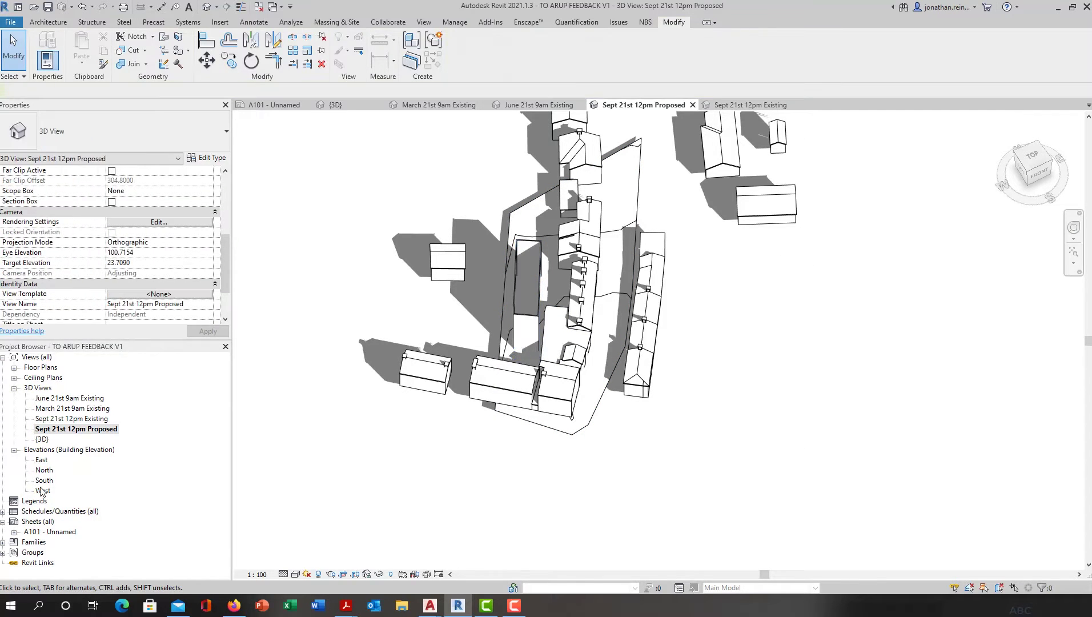
Compare the Sept 21st 12pm Existing and Proposed views, returning the proposed view to the Top orientation
double_click(97, 420)
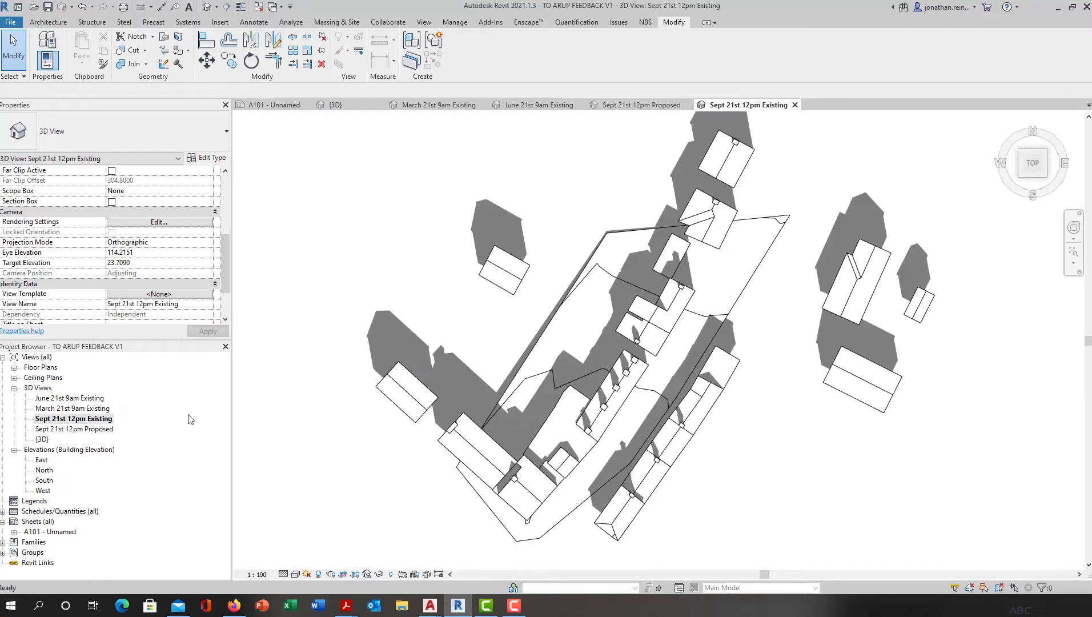
double_click(97, 429)
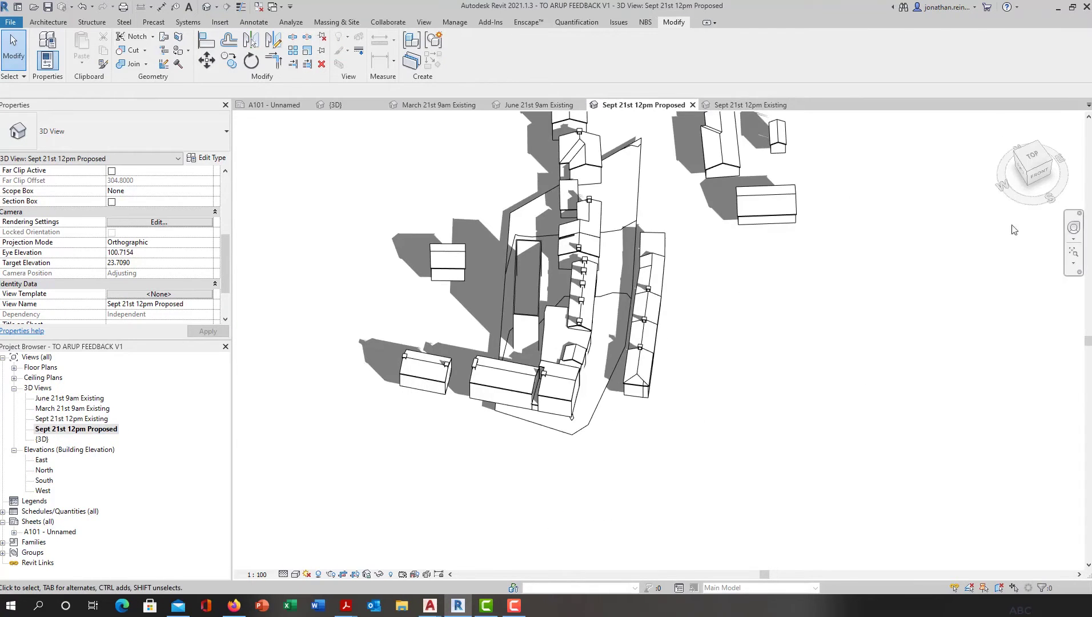
left_click(1034, 161)
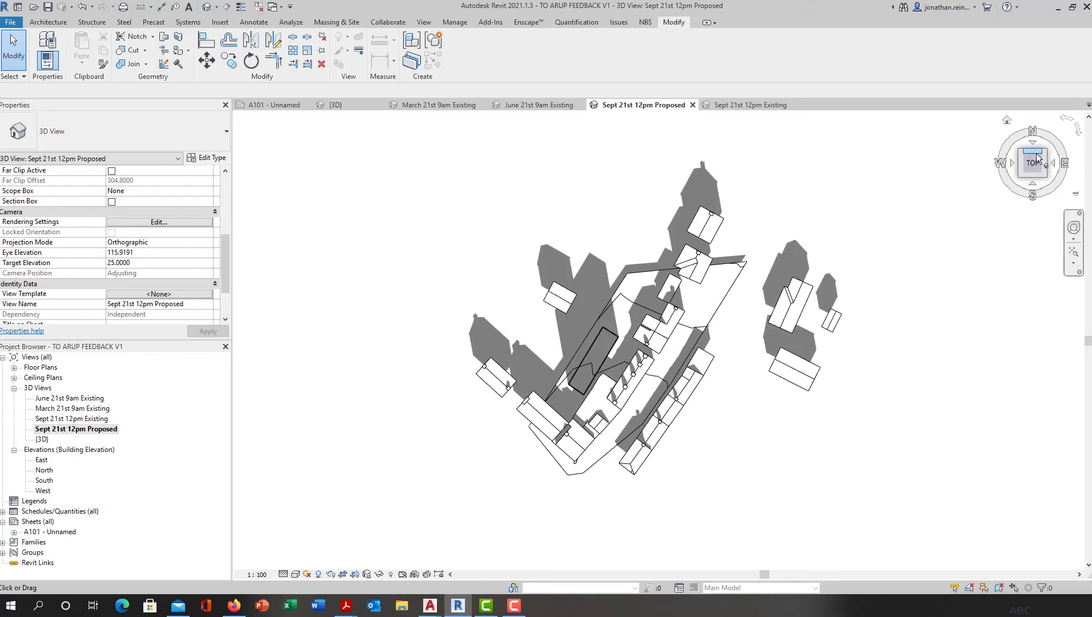
double_click(91, 420)
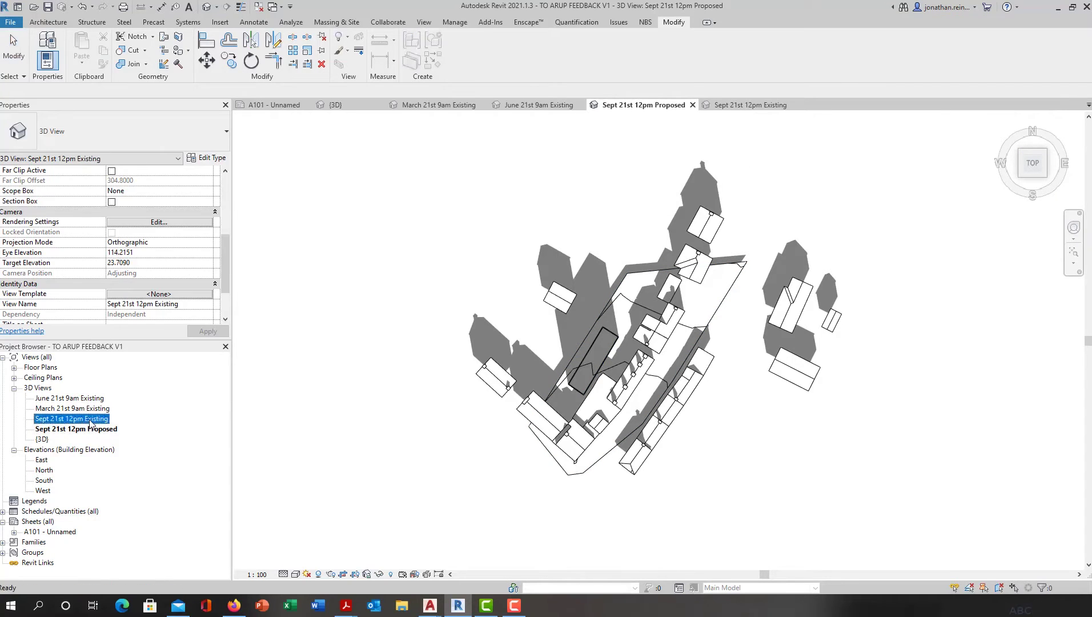
double_click(94, 429)
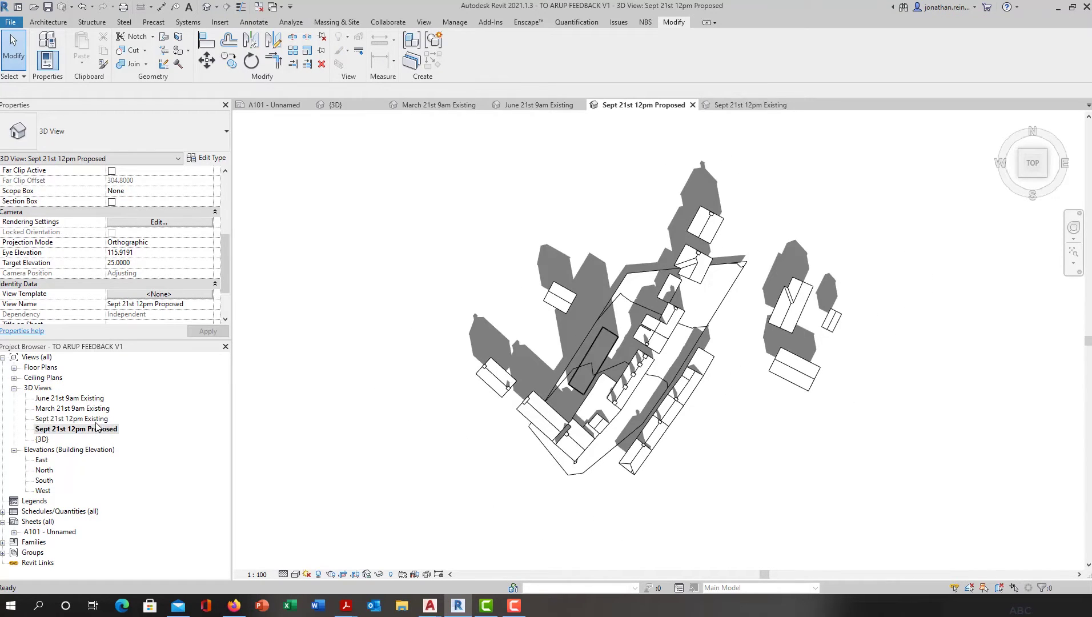
Review sheet A101 and create a new sheet with the preselected title block
double_click(66, 532)
right_click(42, 523)
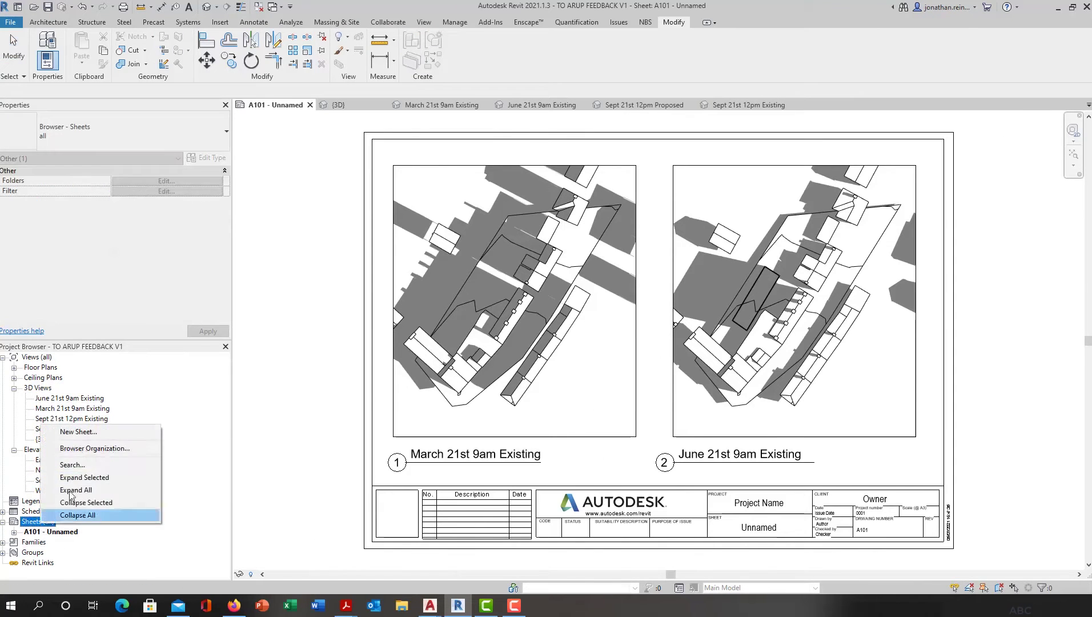
left_click(94, 431)
left_click(558, 431)
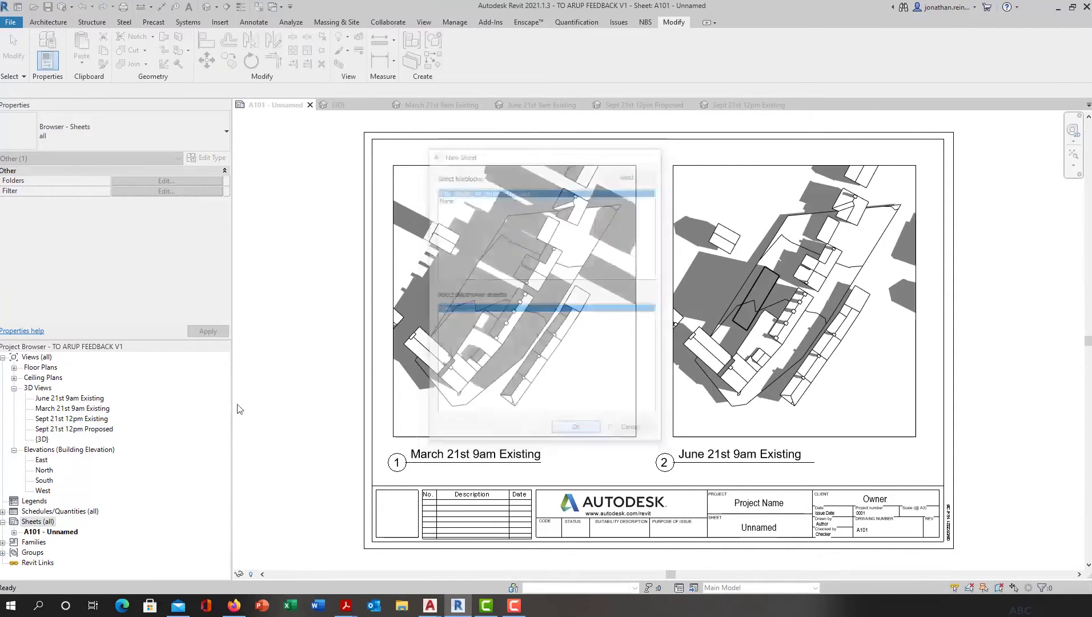
Place the "Sept 21st 12pm Existing" view on the new sheet and set the viewport's scale to 1:500
left_click(71, 418)
left_click_drag(71, 418, 539, 302)
scroll(539, 302, "down", 4)
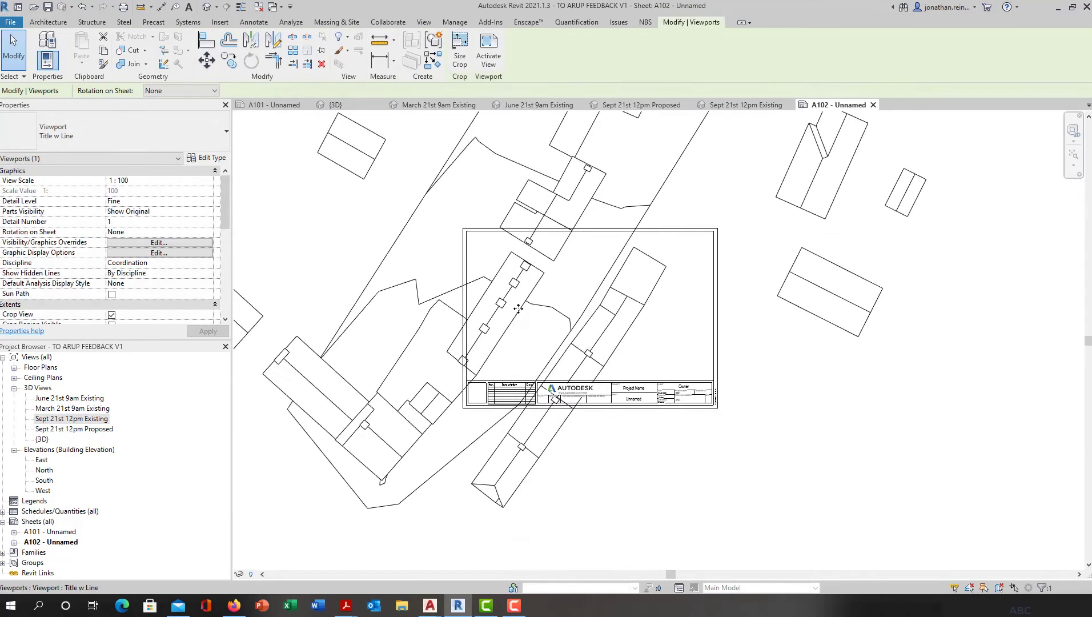
left_click(205, 181)
scroll(136, 225, "down", 1)
left_click(135, 227)
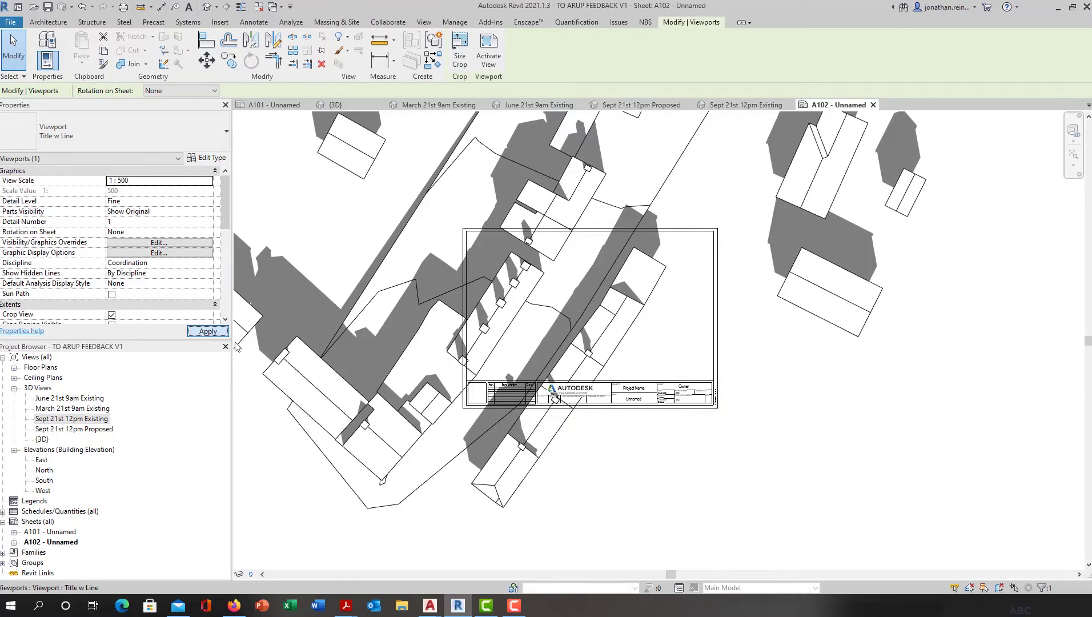
scroll(641, 355, "down", 3)
left_click(487, 463)
Move the "Sept 21st 12pm Existing" viewport so its buildings sit inside the new sheet's title block
scroll(800, 327, "down", 2)
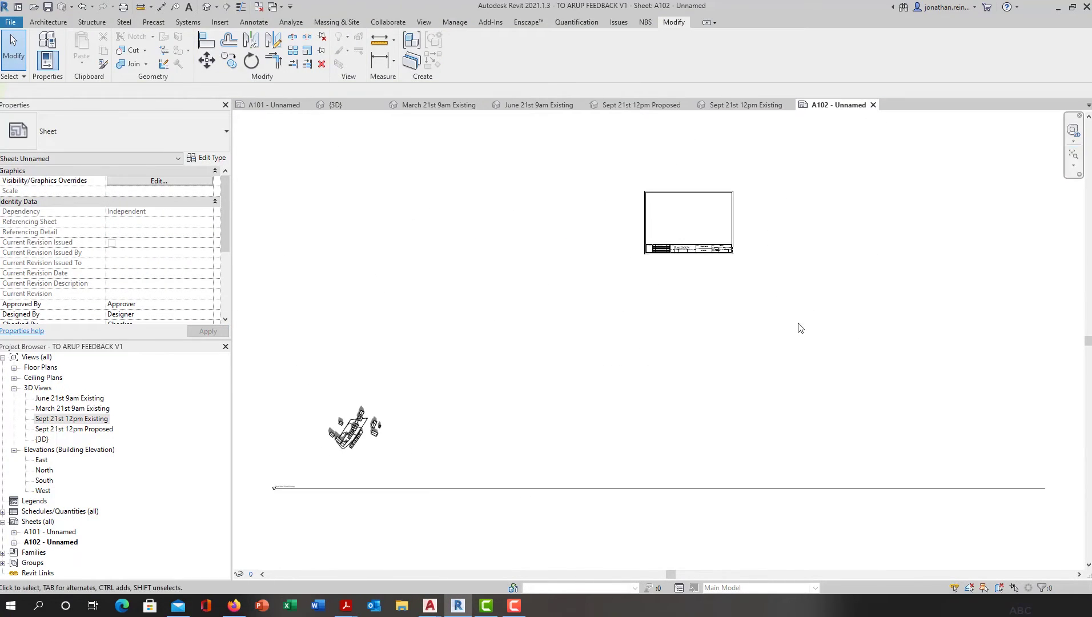
left_click_drag(371, 428, 685, 217)
middle_click_drag(702, 224, 515, 253)
scroll(515, 253, "down", 2)
left_click(621, 207)
Shorten the overlong title line of the "Sept 21st 12pm Existing" viewport
left_click(536, 258)
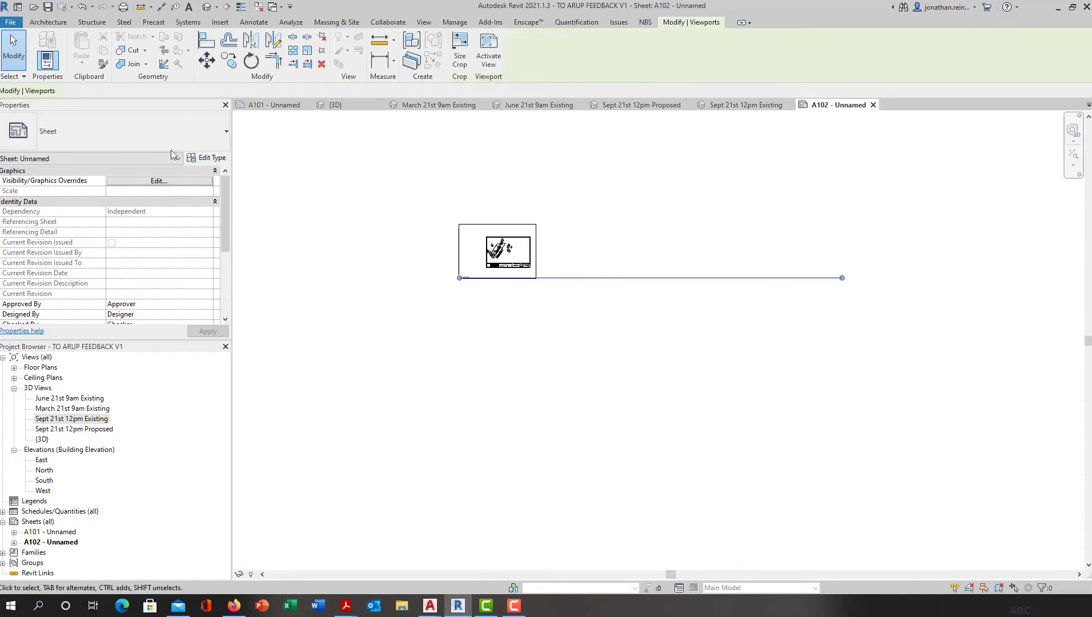
left_click(125, 132)
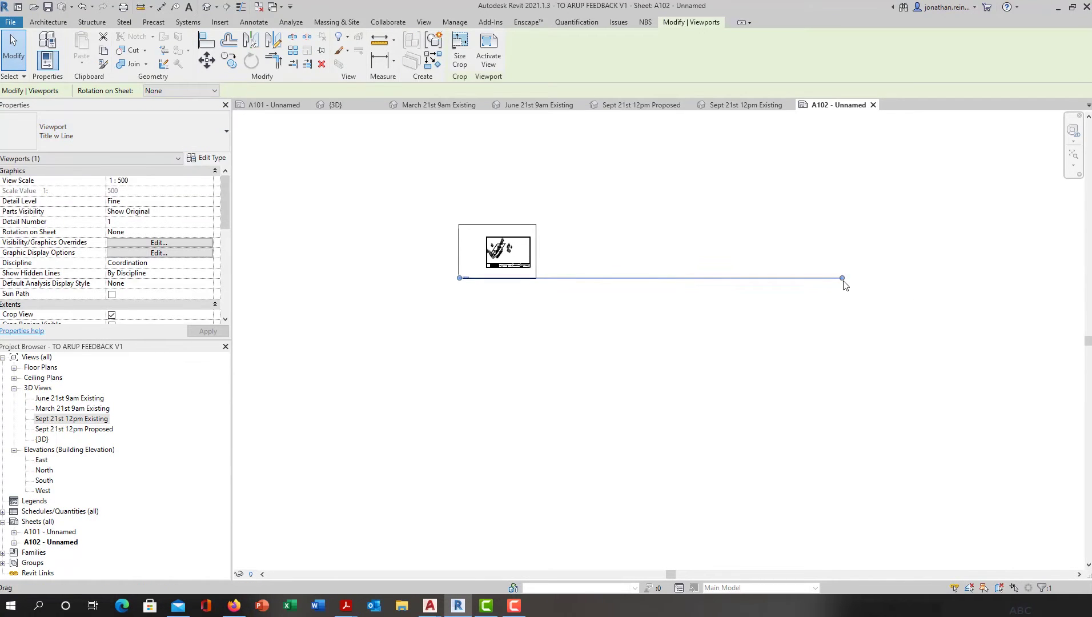
left_click_drag(842, 279, 472, 274)
scroll(475, 264, "up", 3)
left_click(377, 250)
Move the "Sept 21st 12pm Existing" view title inside the sheet border, directly beneath the site drawing
scroll(448, 260, "up", 2)
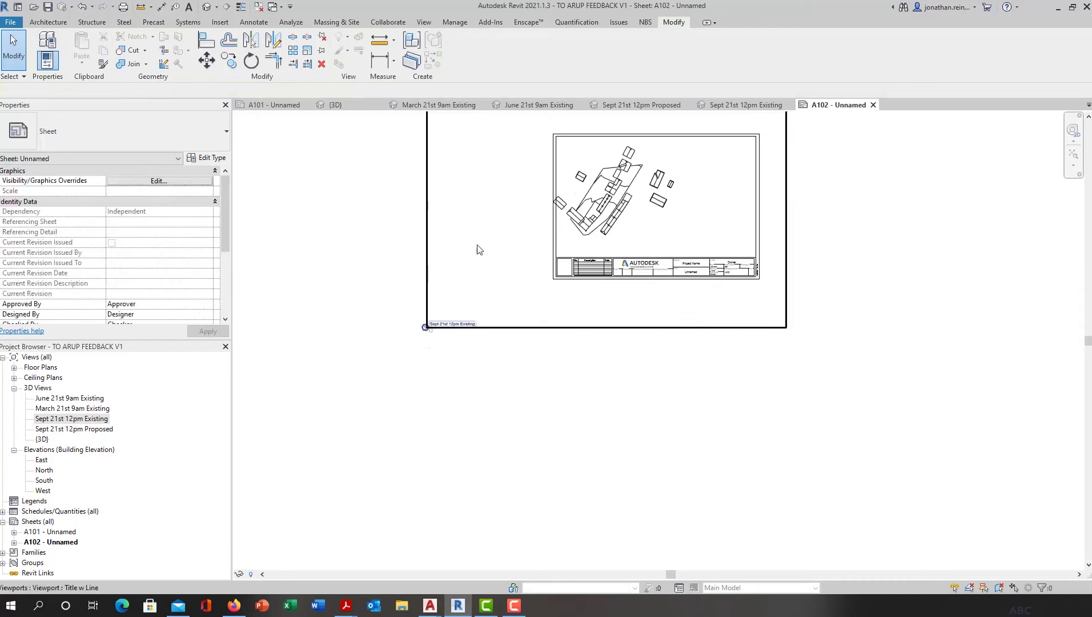
middle_click_drag(479, 250, 475, 343)
left_click(450, 419)
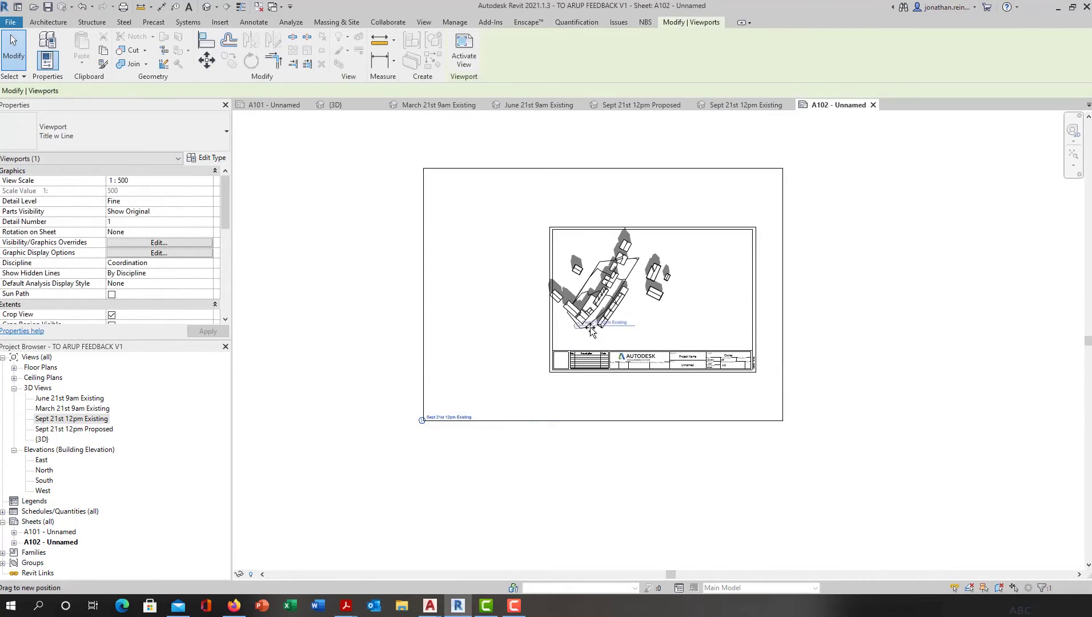
scroll(598, 296, "up", 3)
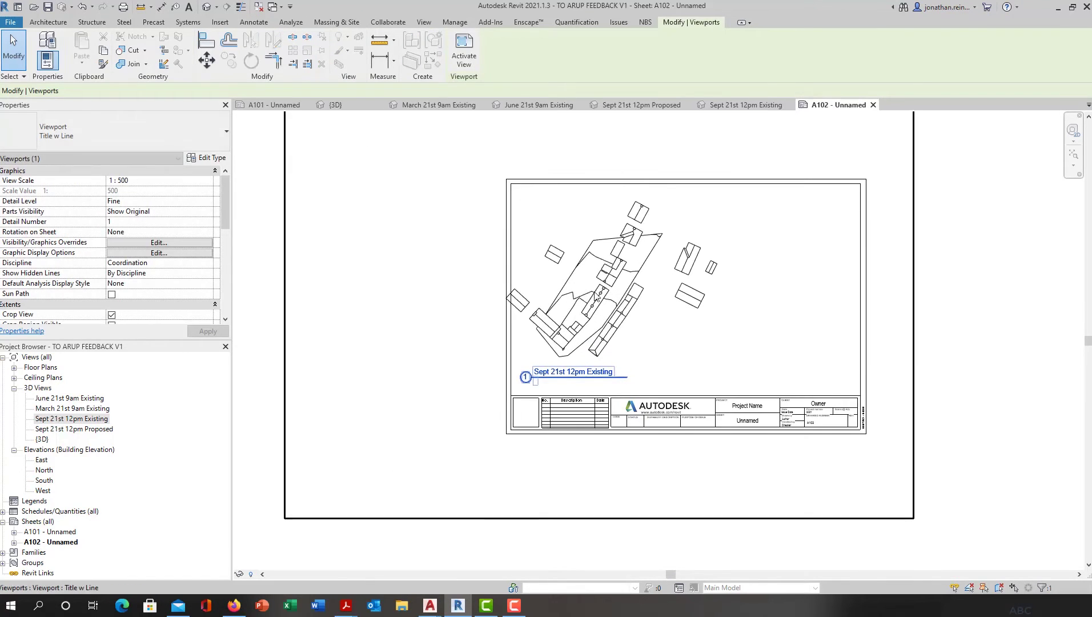
Activate the "Sept 21st 12pm Existing" viewport and pull its right crop boundary in to exclude the outlying eastern buildings
double_click(641, 287)
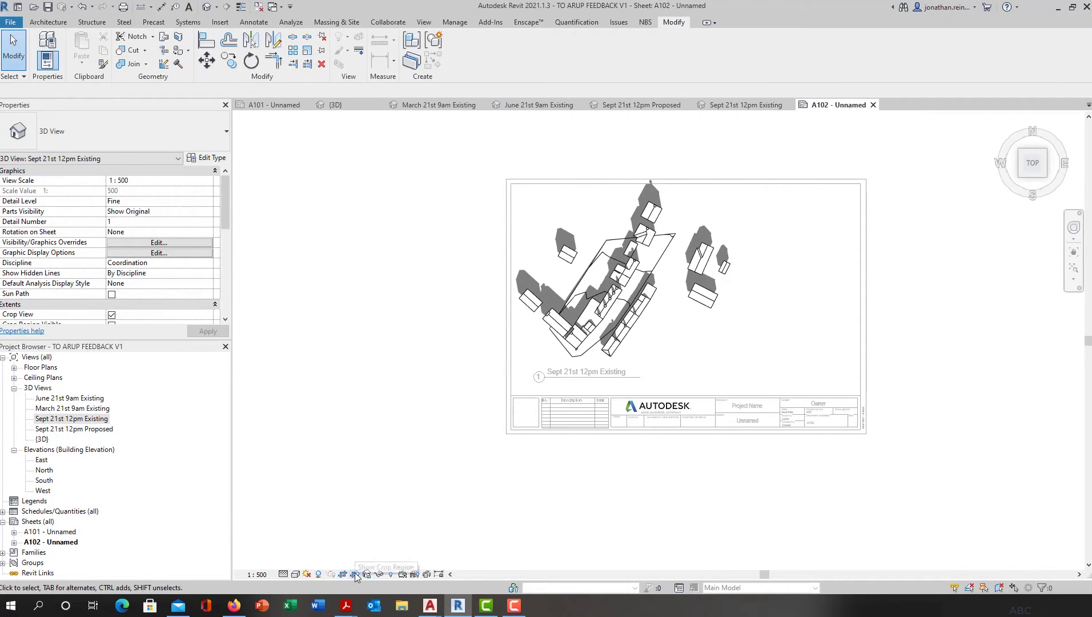
left_click(923, 341)
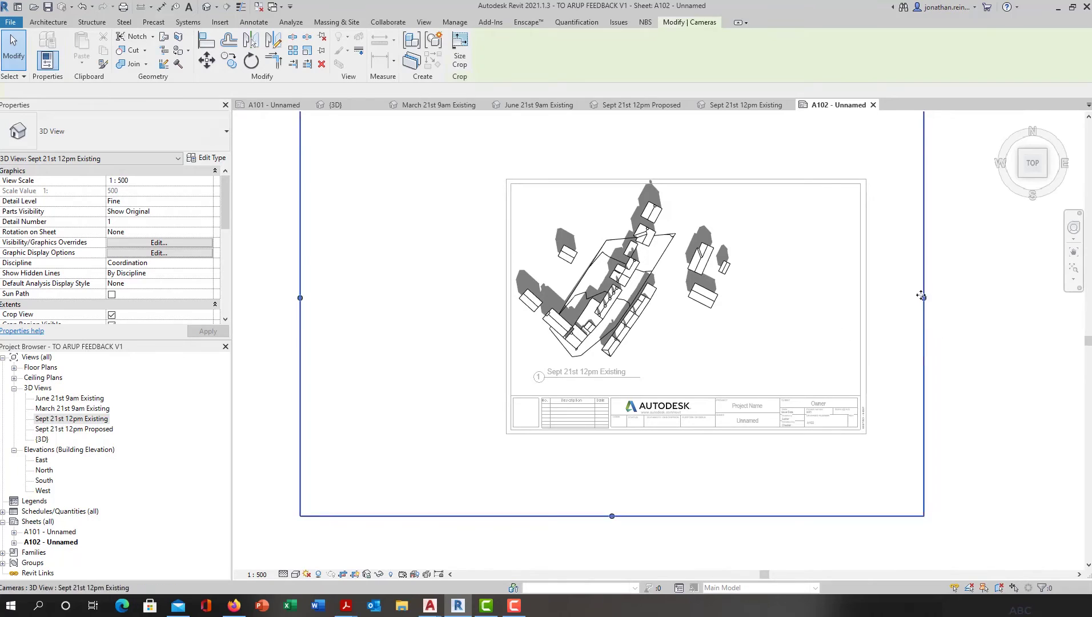
left_click_drag(924, 297, 686, 298)
key("Escape")
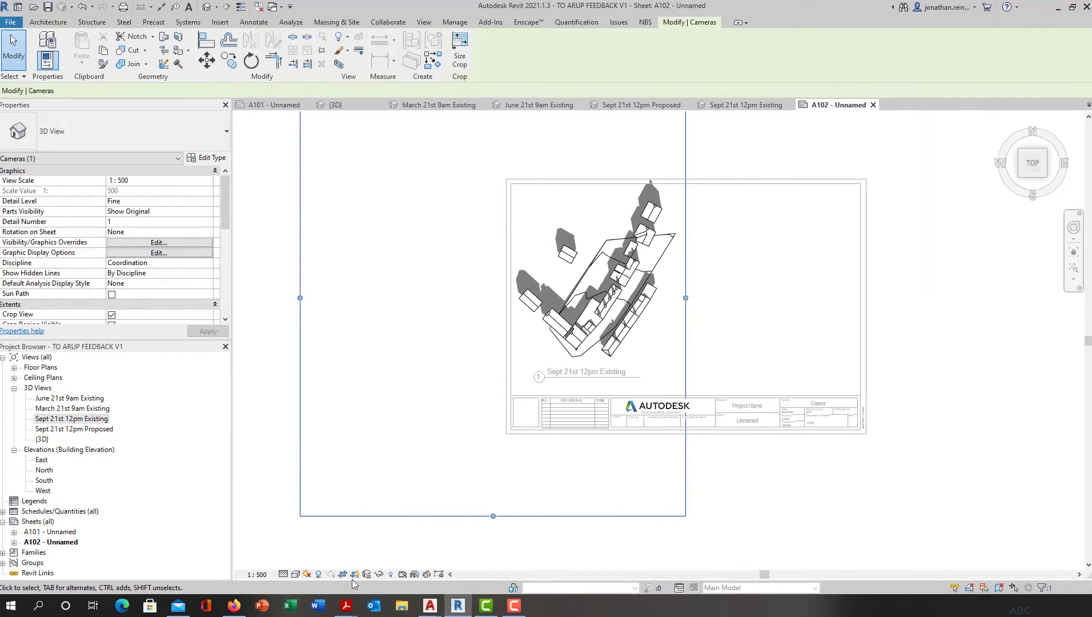
left_click(341, 574)
left_click(341, 574)
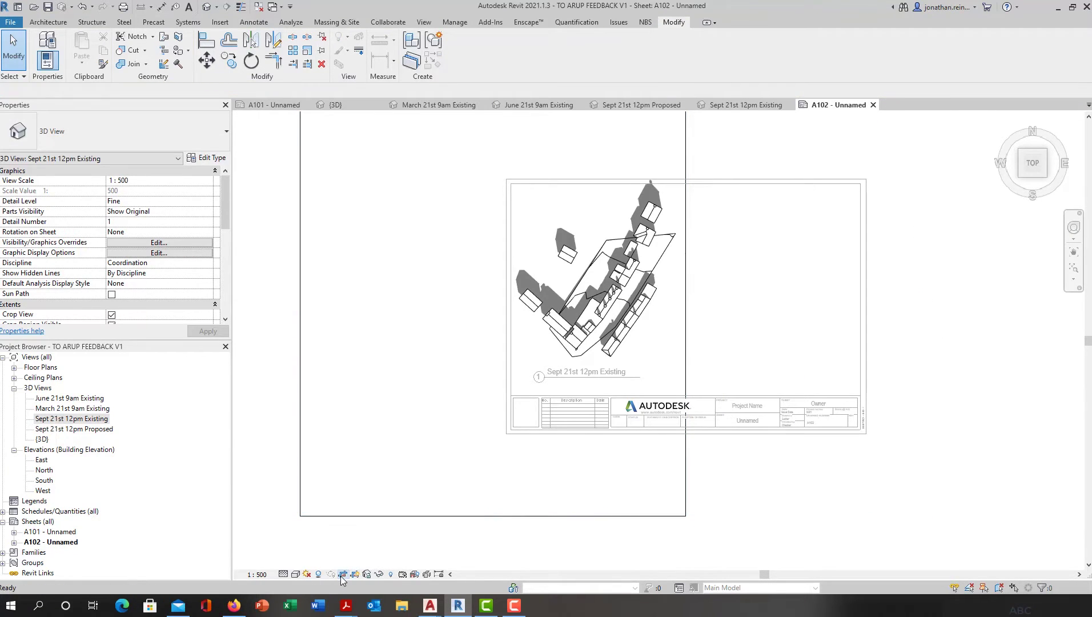
Trim the existing view's bottom, left and top crop boundaries to fit the left half of the sheet, and deactivate the view
left_click(475, 517)
left_click_drag(493, 516, 492, 387)
left_click_drag(299, 233, 511, 234)
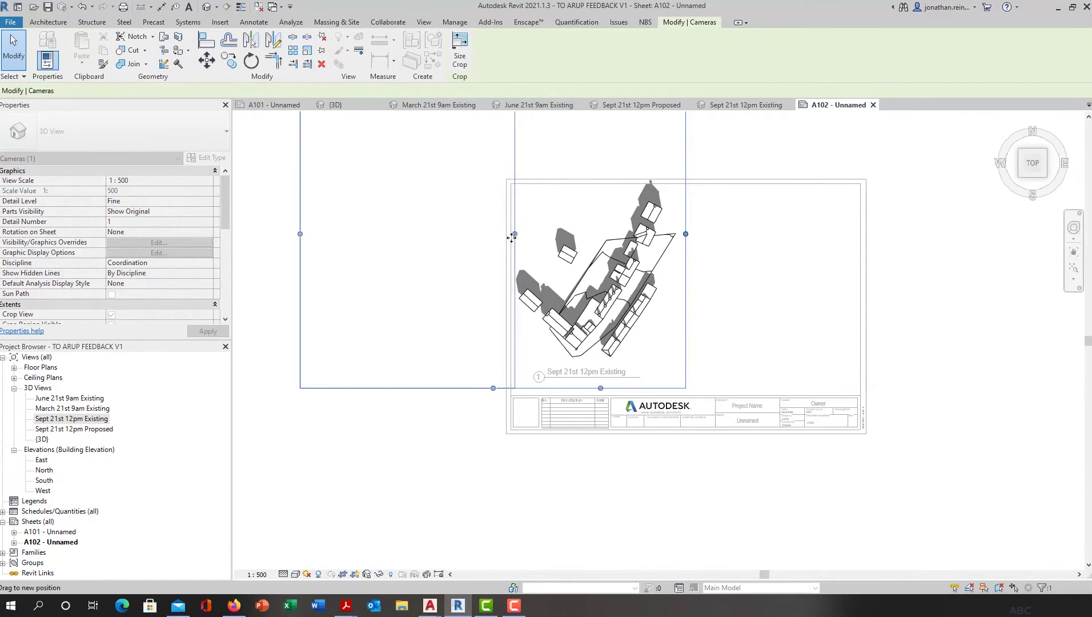
middle_click_drag(511, 234, 453, 341)
left_click_drag(597, 215, 598, 322)
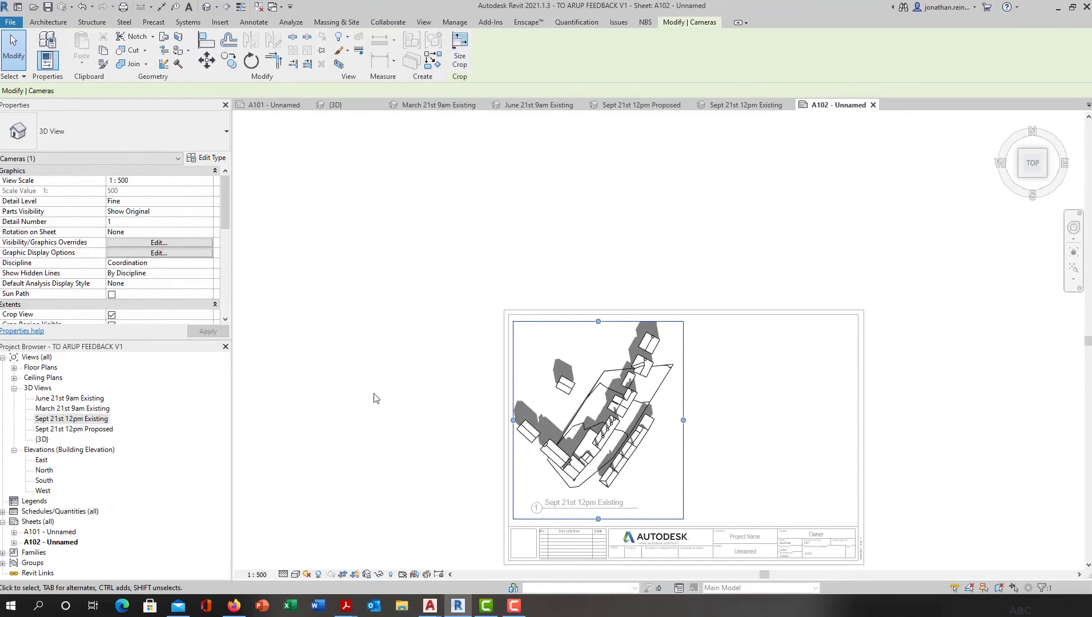
left_click(374, 355)
middle_click_drag(388, 355, 387, 309)
double_click(905, 353)
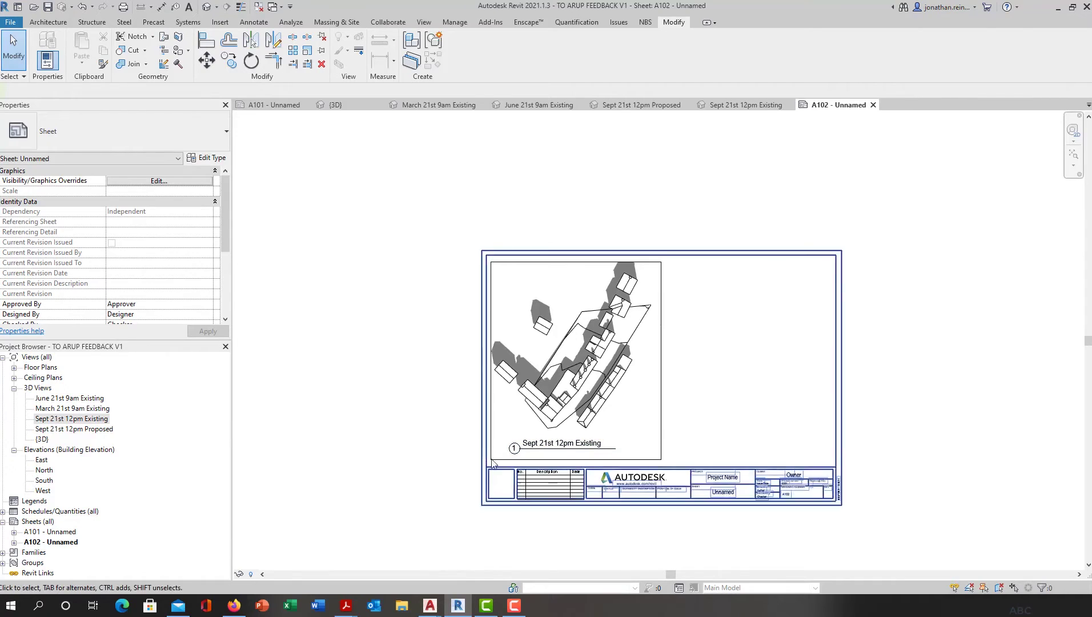
Place the "Sept 21st 12pm Proposed" view on sheet A102 and set the viewport's scale to 1:500
left_click(89, 430)
left_click_drag(582, 398, 787, 366)
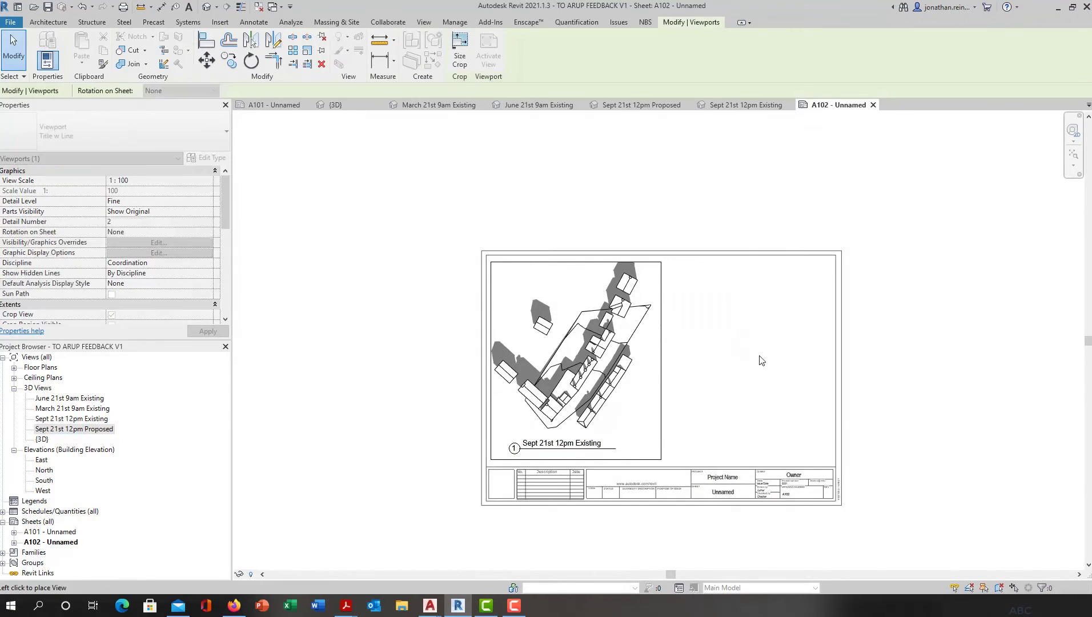
left_click(759, 356)
scroll(759, 354, "down", 3)
left_click(171, 180)
left_click(126, 225)
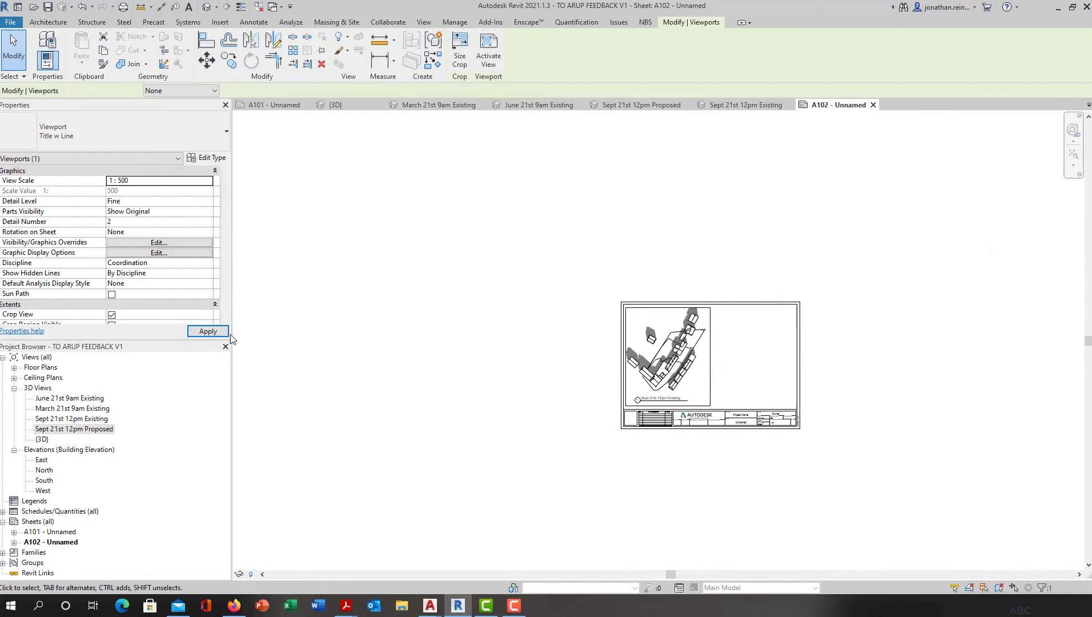
Move the "Sept 21st 12pm Proposed" viewport so its site drawing sits beside the existing one on the sheet
left_click(1075, 155)
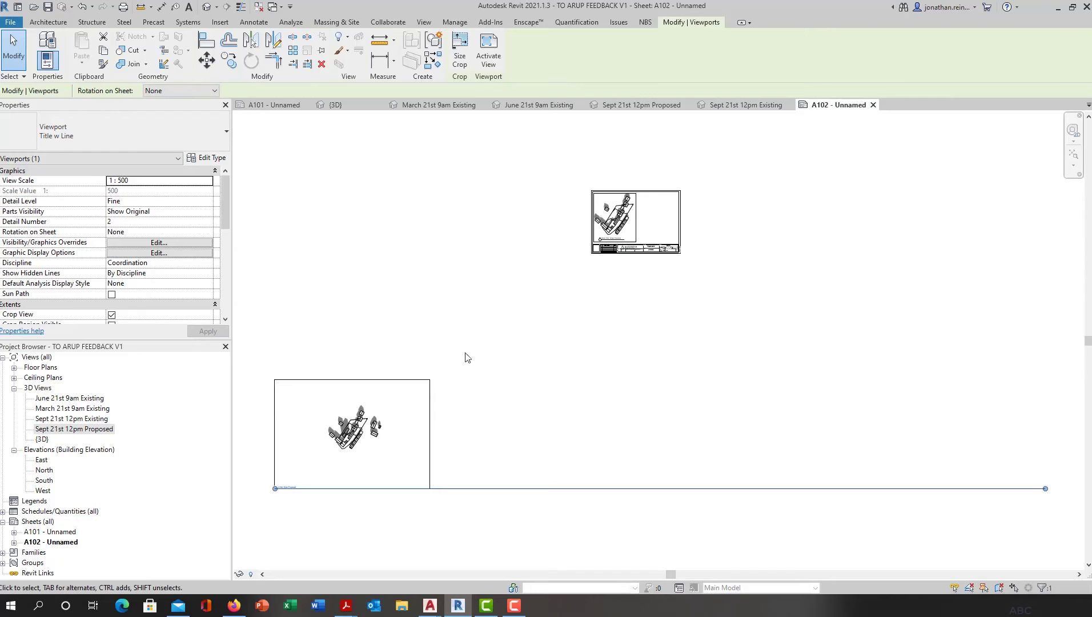
left_click_drag(345, 440, 653, 225)
scroll(698, 172, "up", 4)
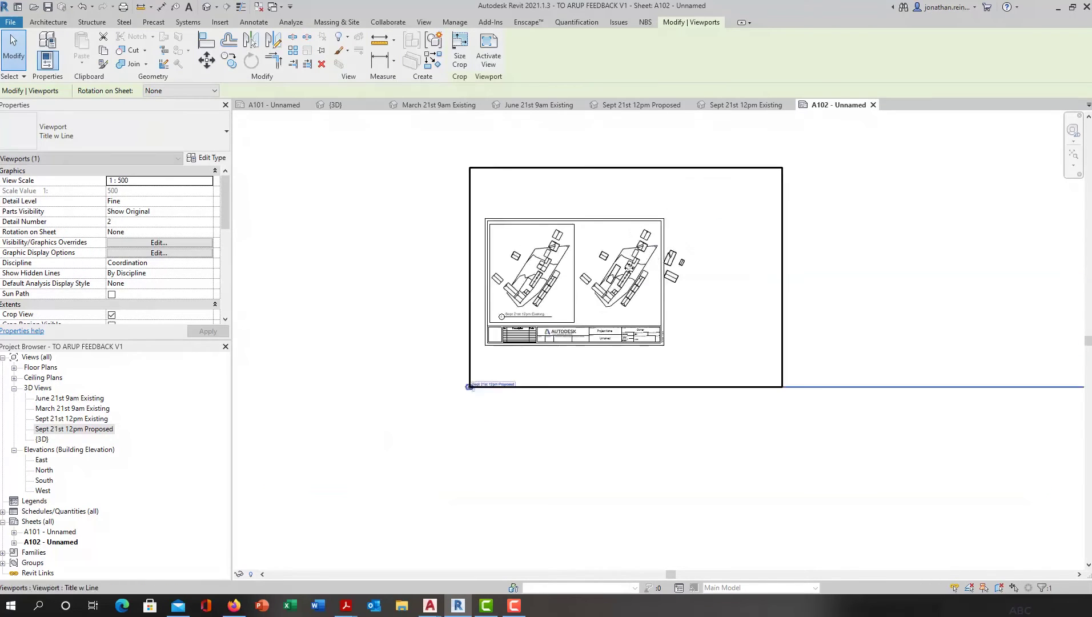
left_click_drag(639, 258, 638, 269)
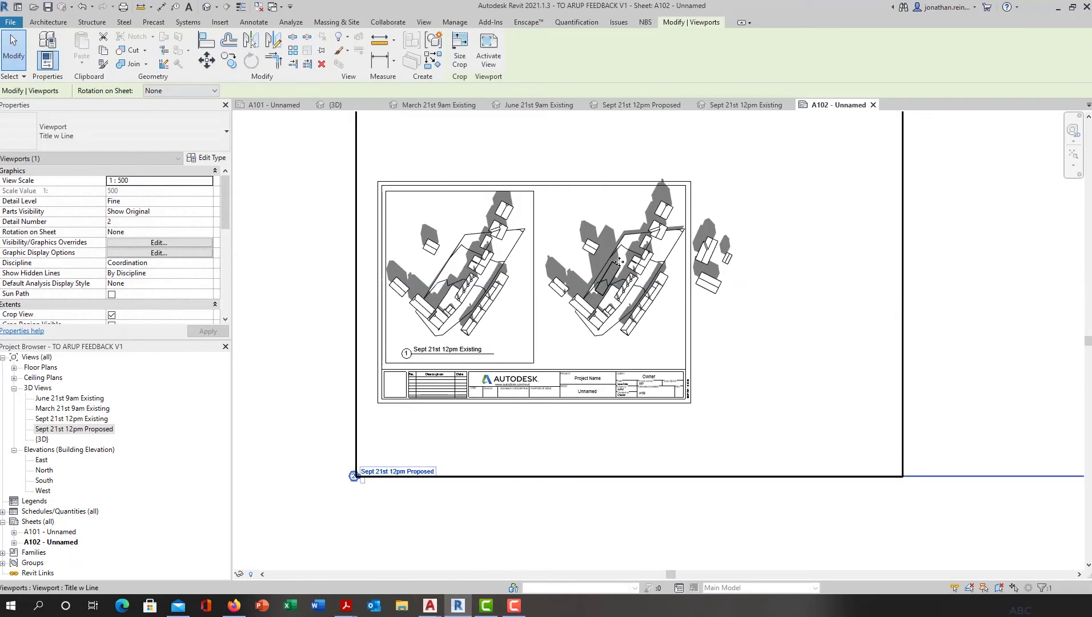
Activate the "Sept 21st 12pm Proposed" viewport, show its crop region and pull the bottom and left boundaries in around the site
double_click(629, 229)
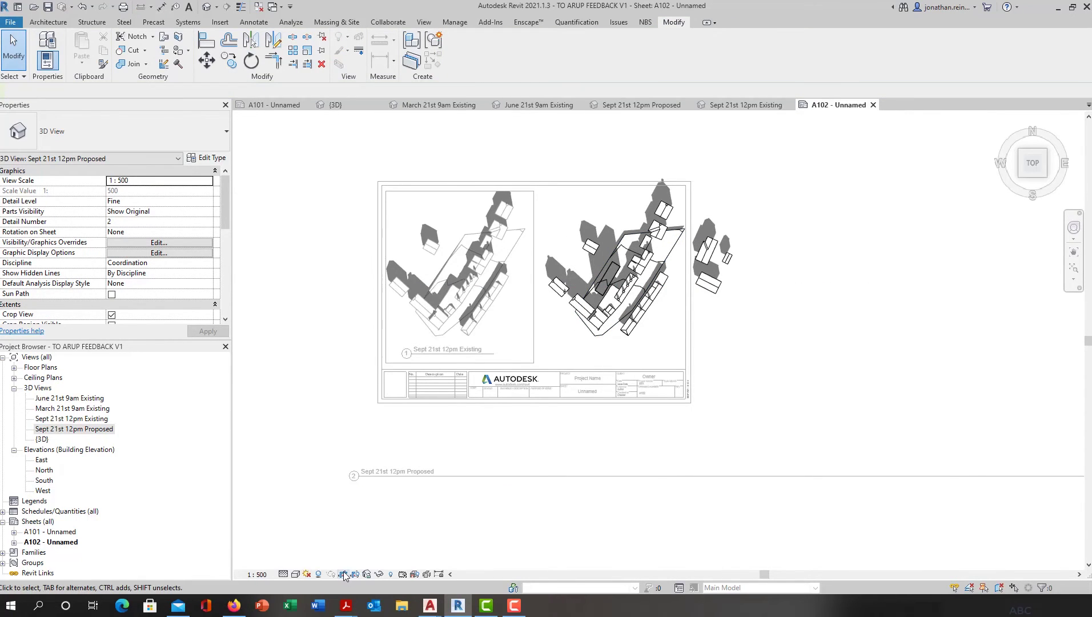
left_click(342, 574)
left_click(354, 574)
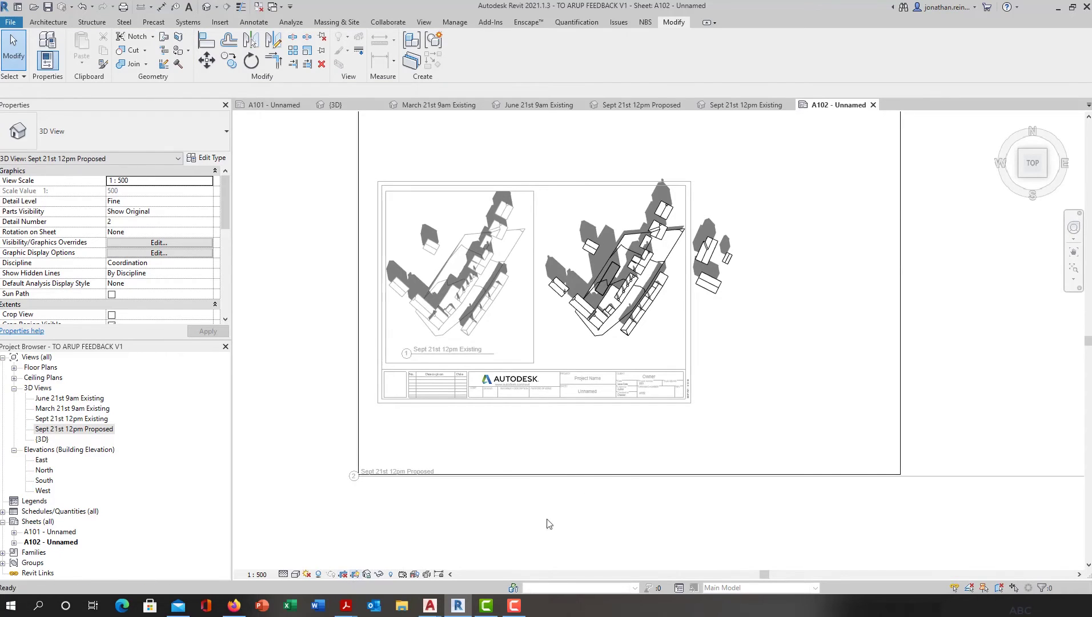
left_click(583, 474)
left_click_drag(628, 474, 654, 339)
left_click_drag(358, 226, 541, 226)
Trim the proposed view's right and top crop boundaries to fit the sheet, and turn on view cropping before deactivating it
middle_click_drag(541, 226, 528, 321)
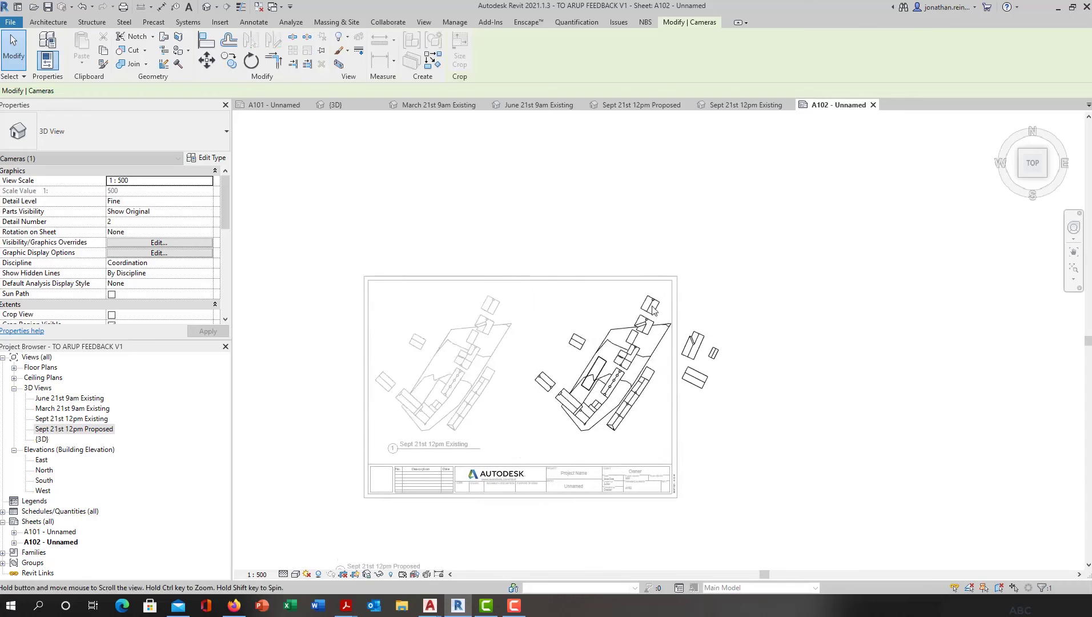
left_click_drag(886, 321, 666, 320)
left_click_drag(598, 190, 598, 290)
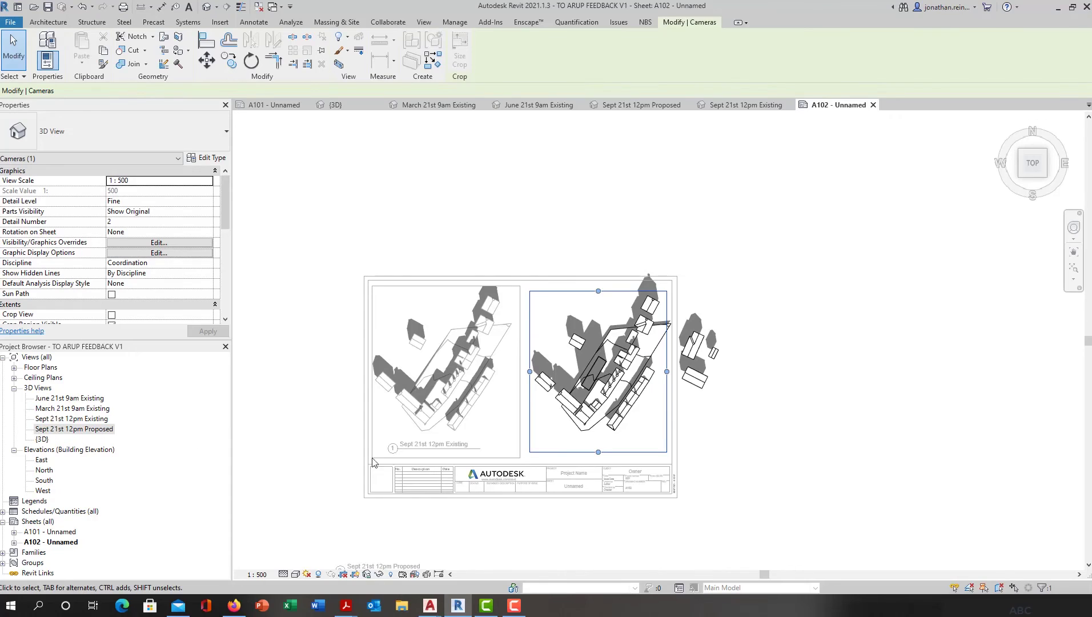
left_click(343, 576)
double_click(797, 409)
Move the "Sept 21st 12pm Proposed" view title inside the sheet border, beneath the proposed site drawing
left_click(617, 349)
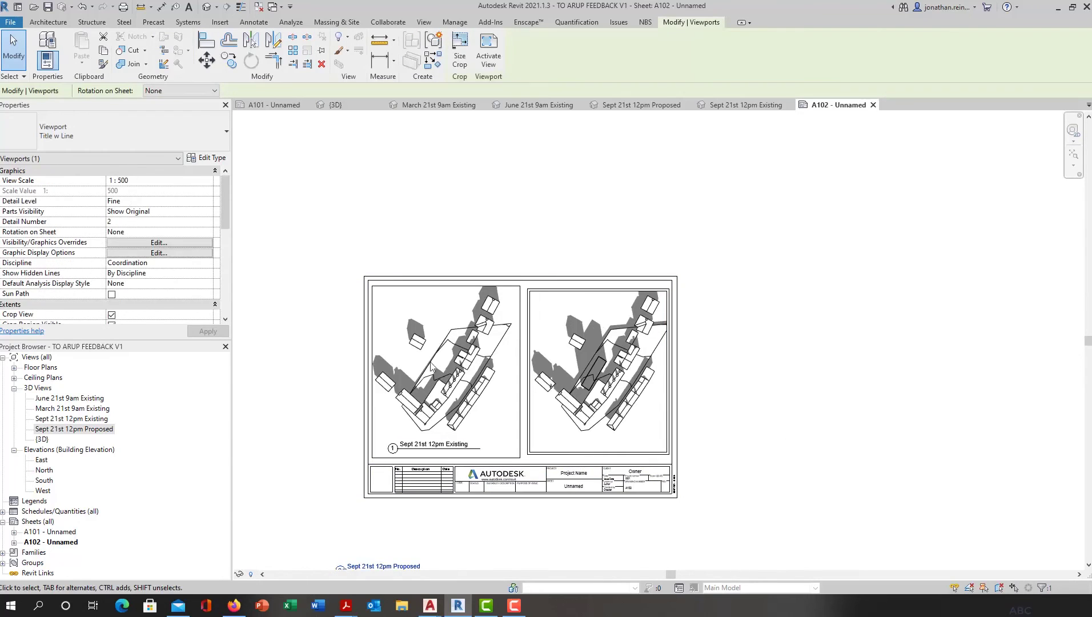
scroll(465, 349, "down", 1)
left_click(783, 406)
left_click(396, 514)
left_click_drag(382, 509, 530, 415)
Shorten the overlong title line of the "Sept 21st 12pm Proposed" viewport to about the length of its title text
scroll(529, 415, "down", 3)
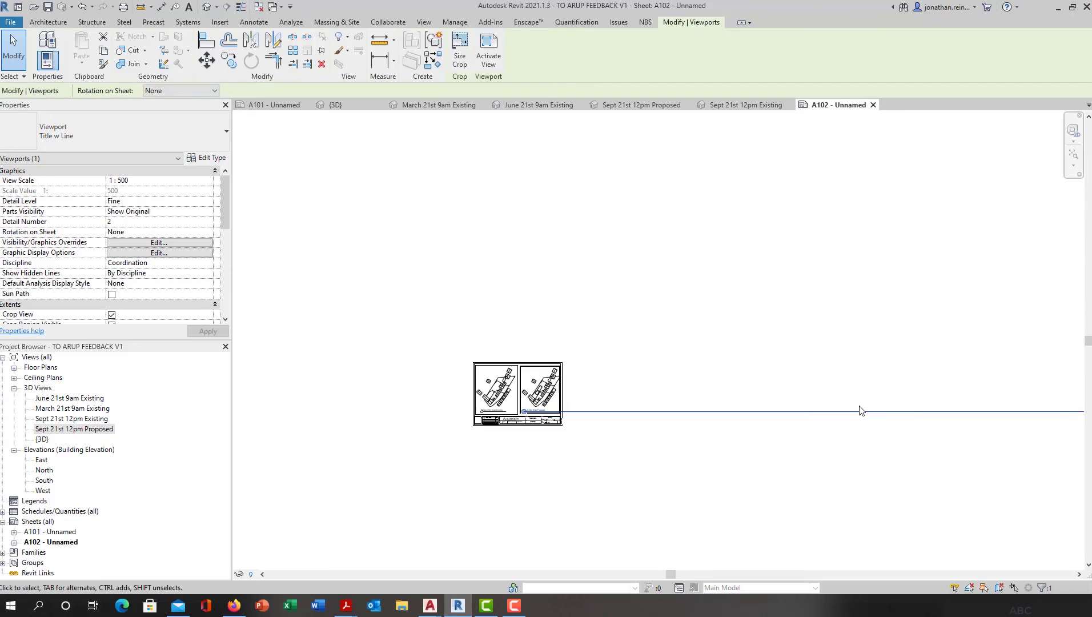
scroll(836, 407, "down", 3)
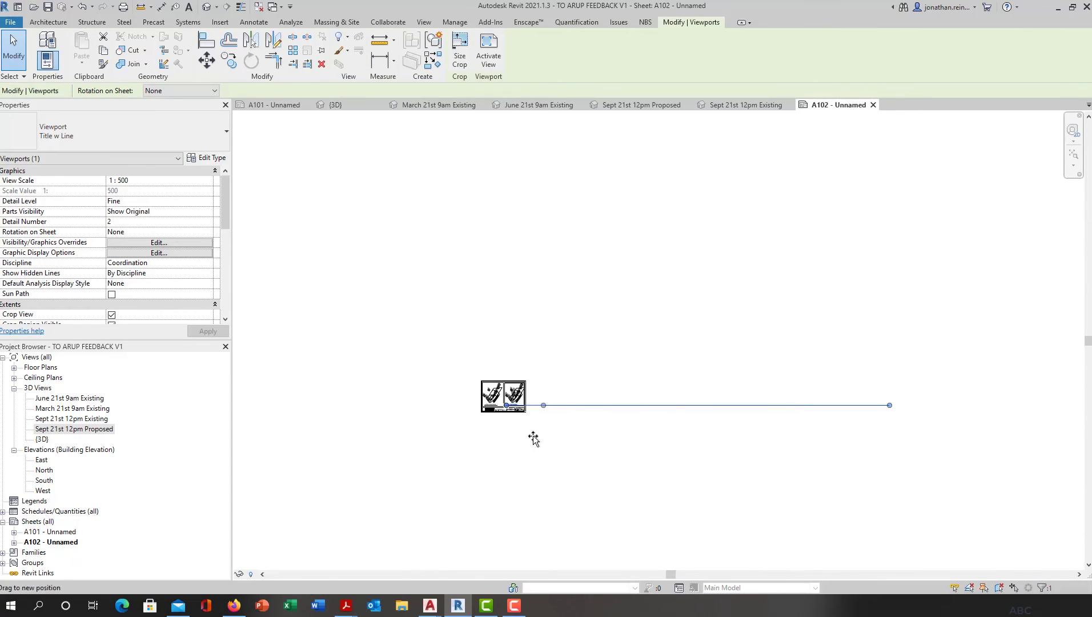
scroll(515, 429, "up", 5)
key("Escape")
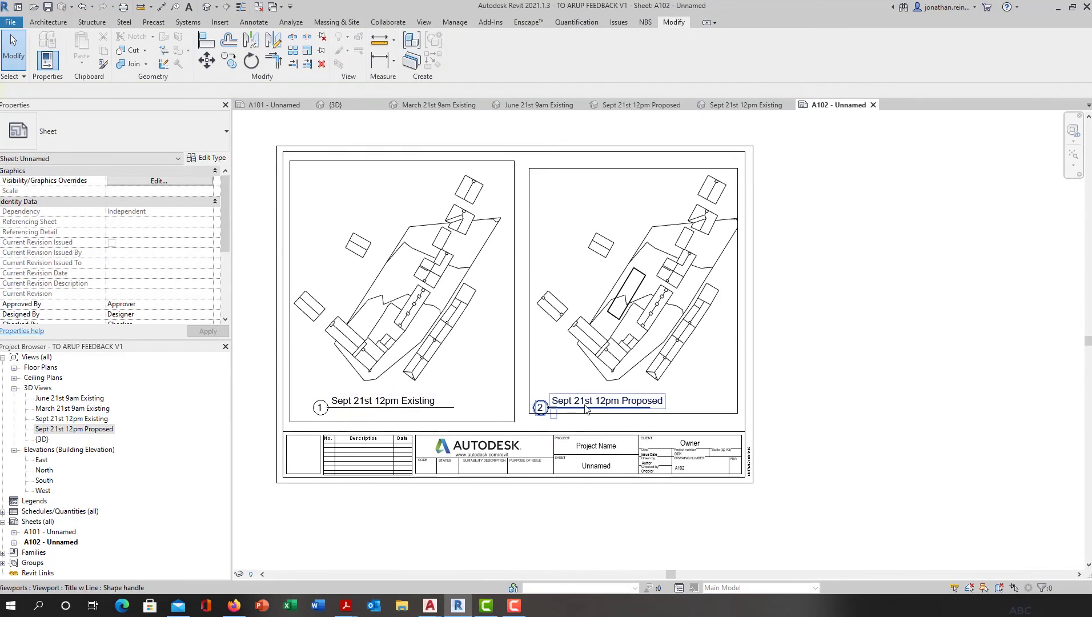
Nudge the "Sept 21st 12pm Proposed" view title slightly upward so it clears the viewport's bottom crop edge
left_click(584, 408)
left_click_drag(566, 407, 567, 397)
left_click(856, 366)
middle_click_drag(845, 388, 905, 401)
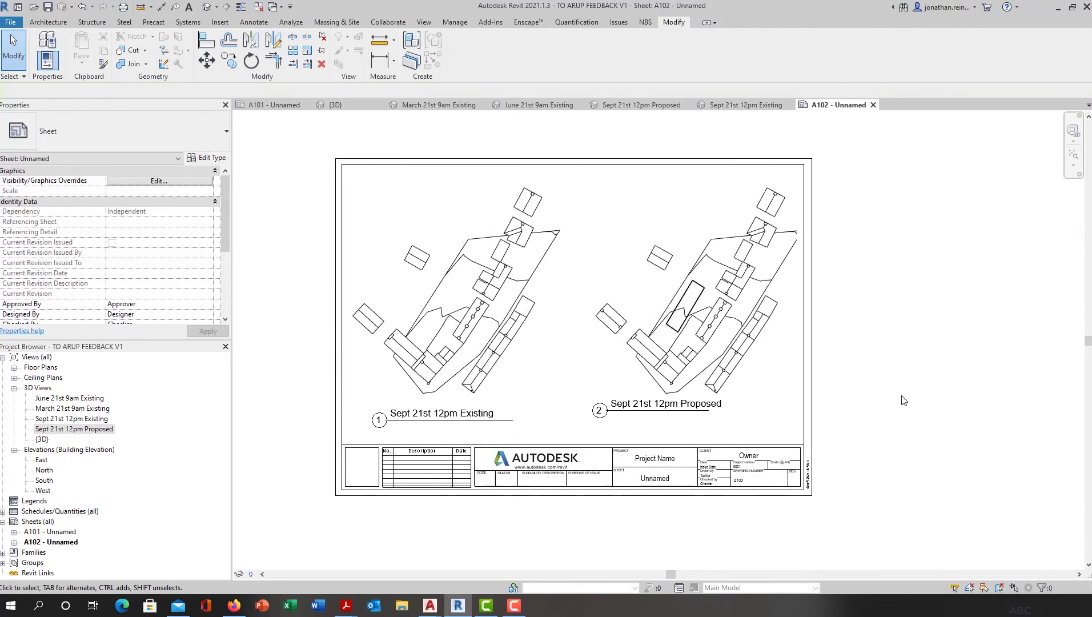
middle_click_drag(712, 280, 742, 293)
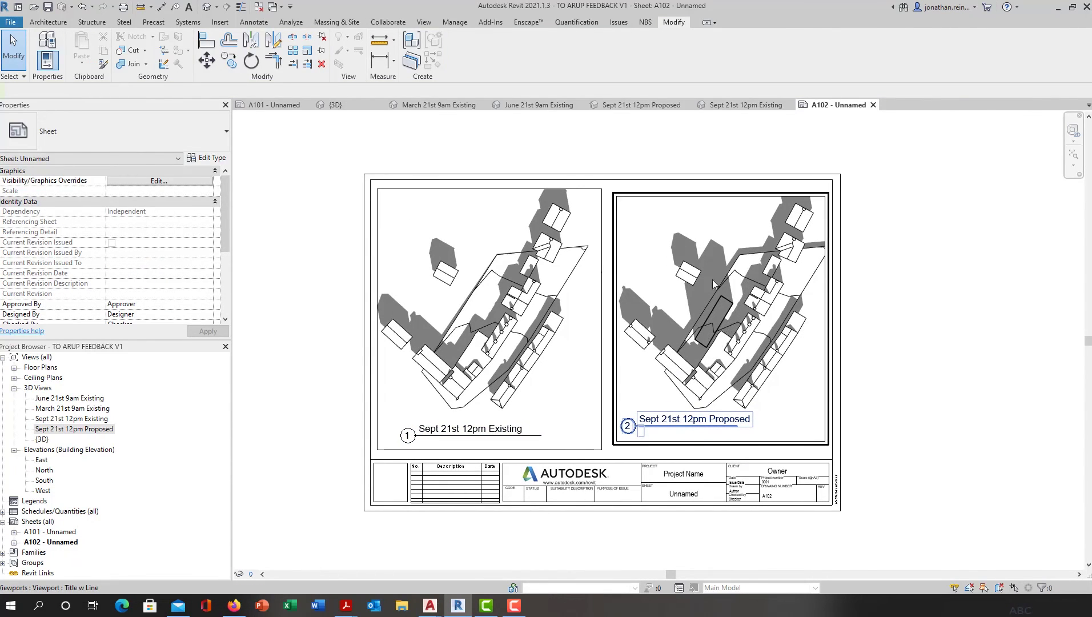
left_click(467, 430)
scroll(541, 337, "up", 3)
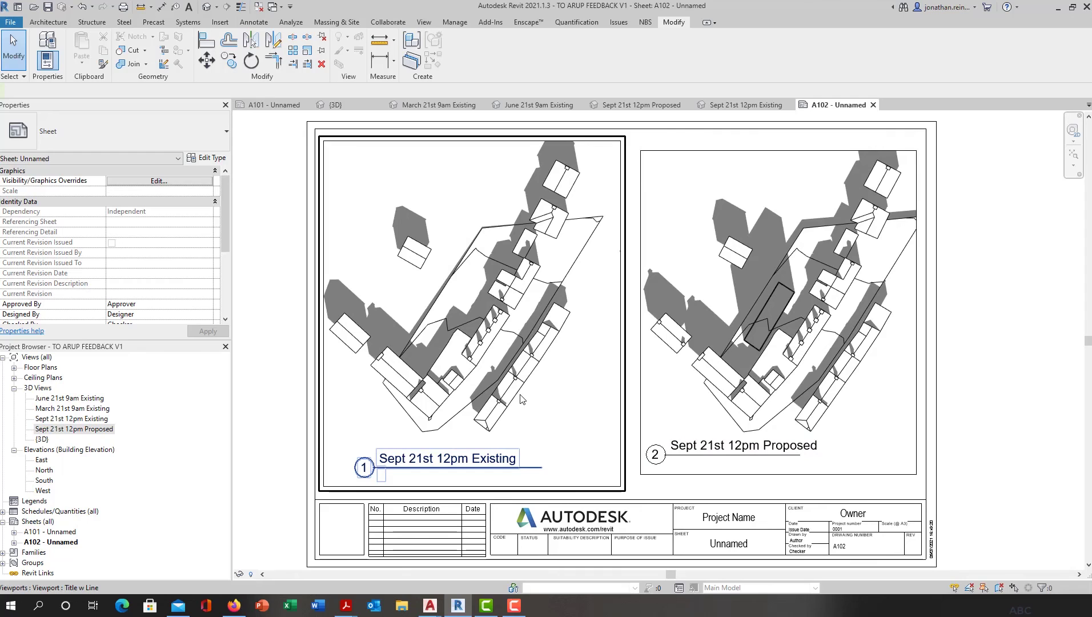
left_click(460, 492)
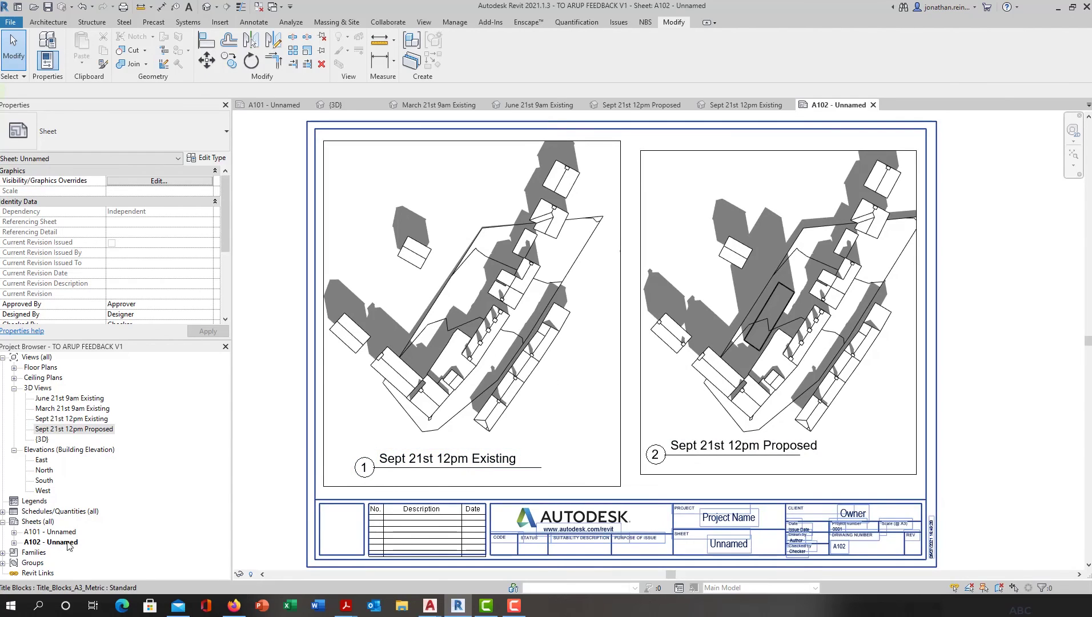
Rename sheet A102 as "Sept 21st 12pm"
right_click(68, 545)
left_click(97, 432)
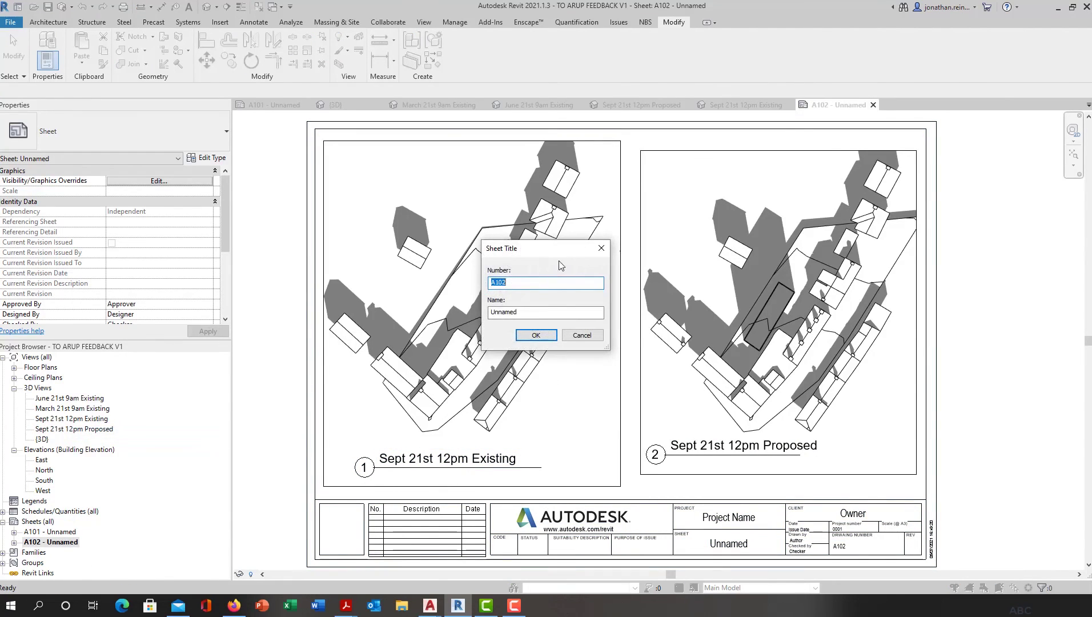
type("Sep")
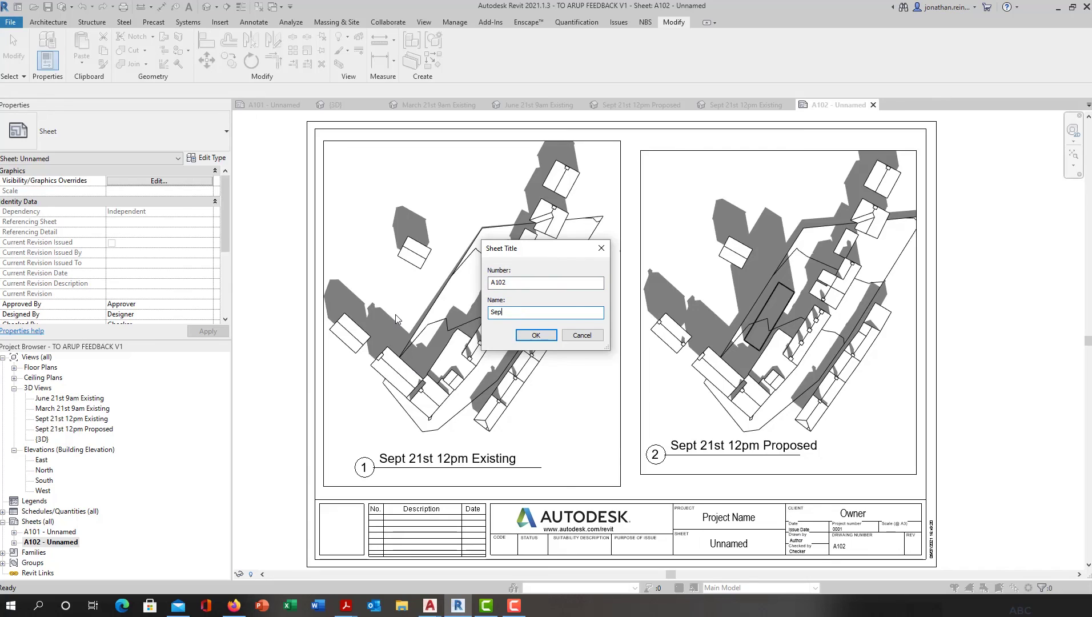
type("t 21st 12pm")
left_click(535, 336)
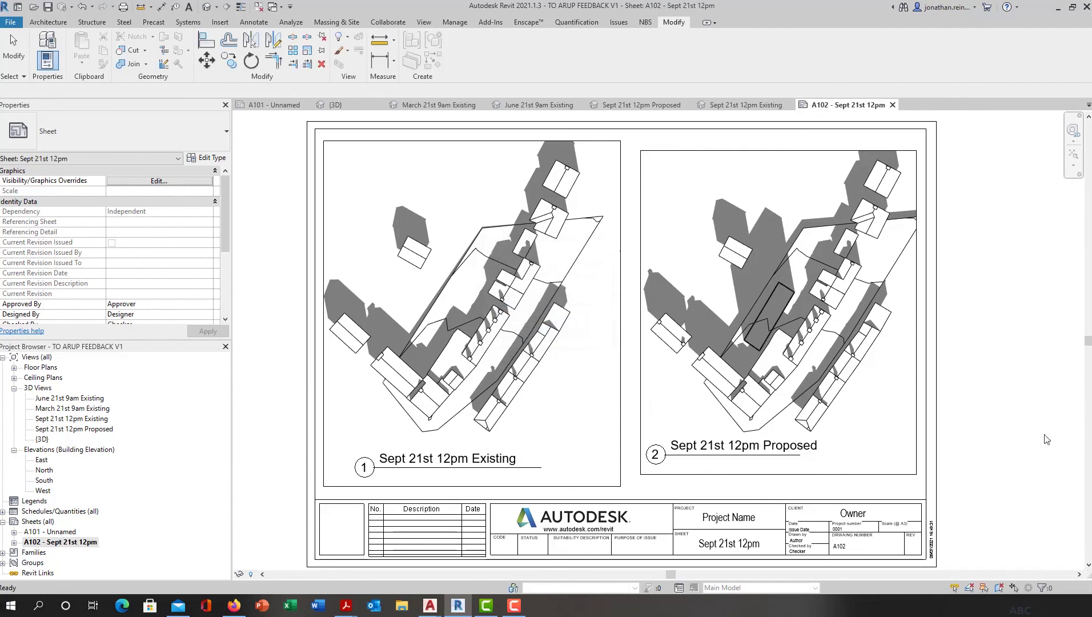